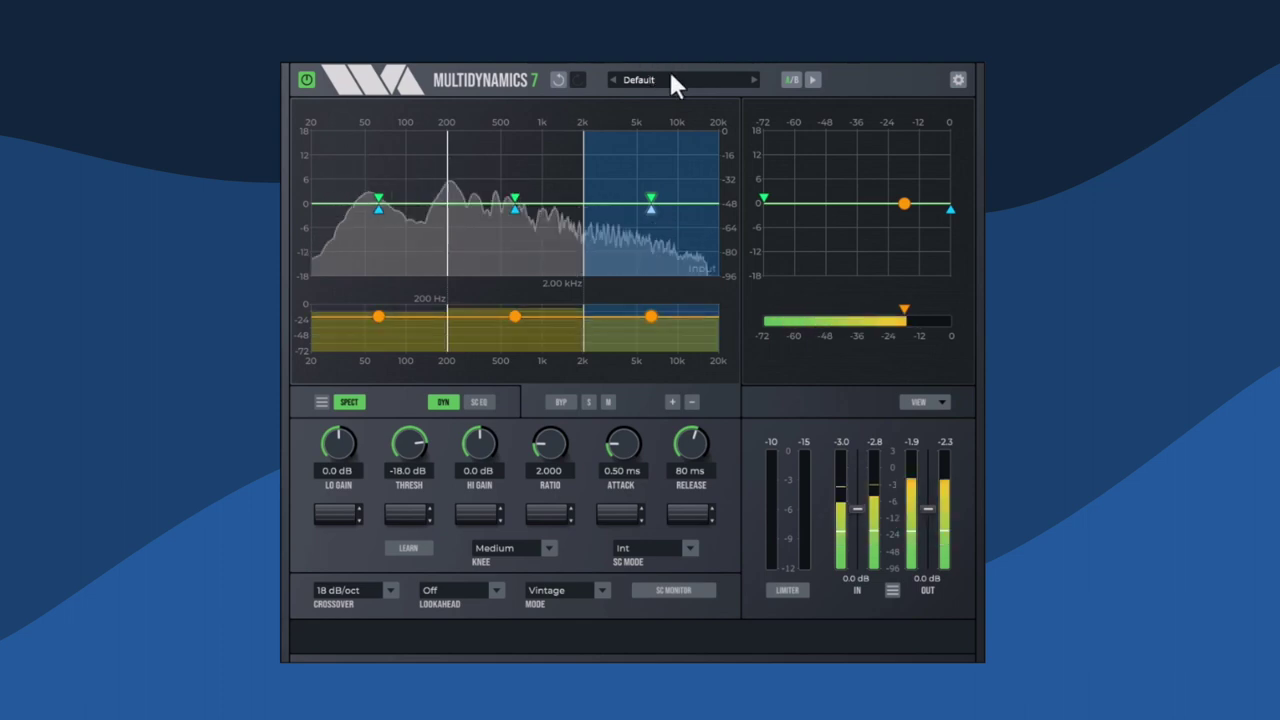
Step: Load the factory 'Default 3-band' preset, with crossovers at 632 Hz and 3.56 kHz
{"action": "left_click", "coordinate": [672, 78]}
{"action": "mouse_move", "coordinate": [687, 95]}
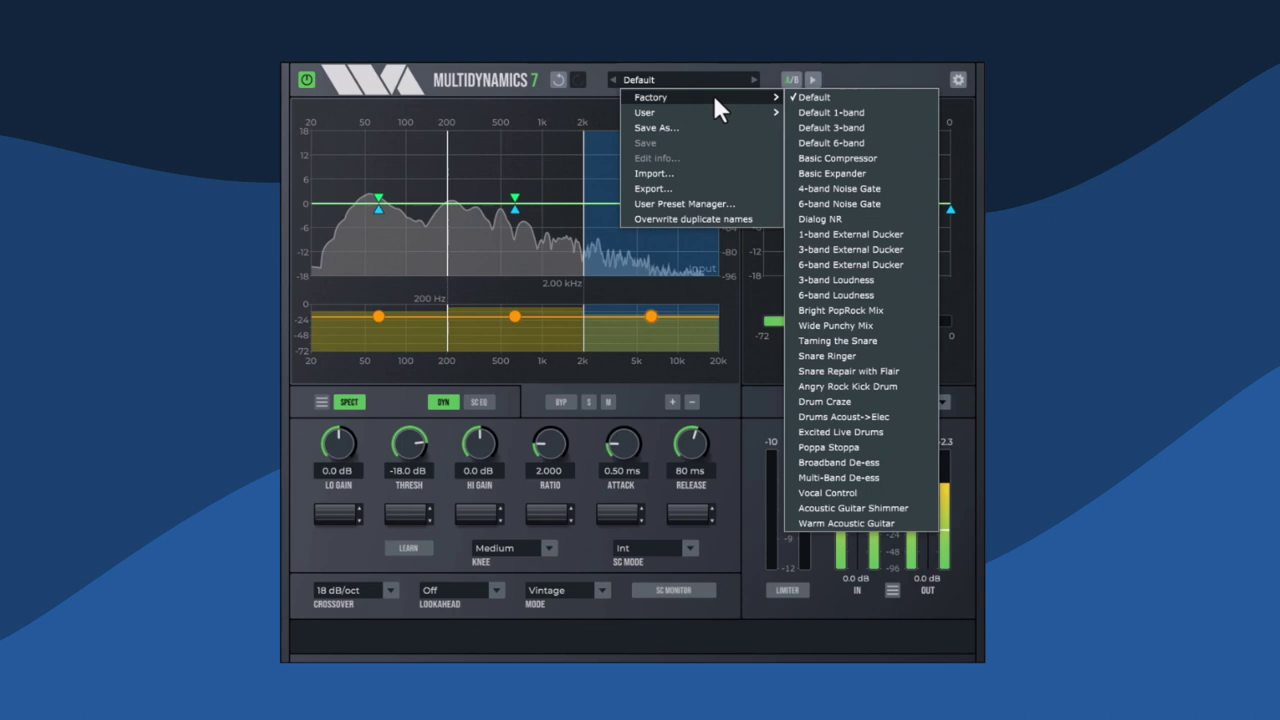
{"action": "left_click", "coordinate": [856, 128]}
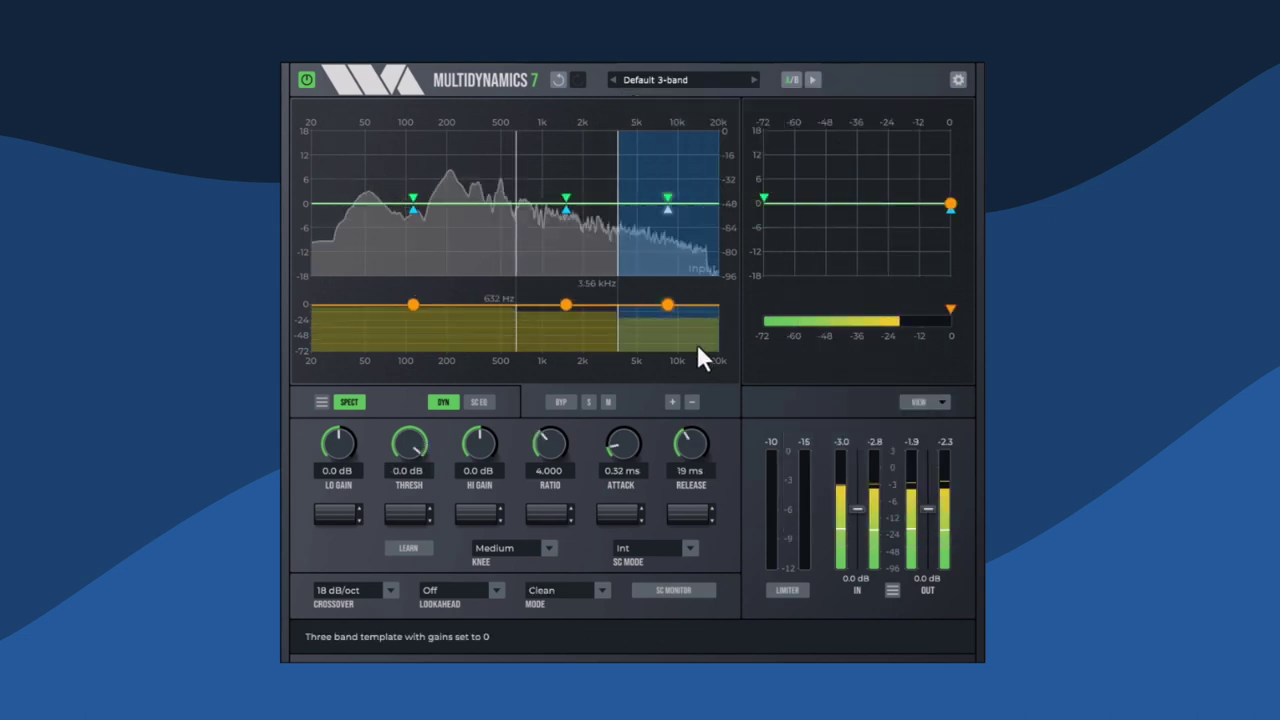
Step: Add a fourth band, enable SC MONITOR, and lower the first crossover to about 199 Hz
{"action": "left_click", "coordinate": [672, 401]}
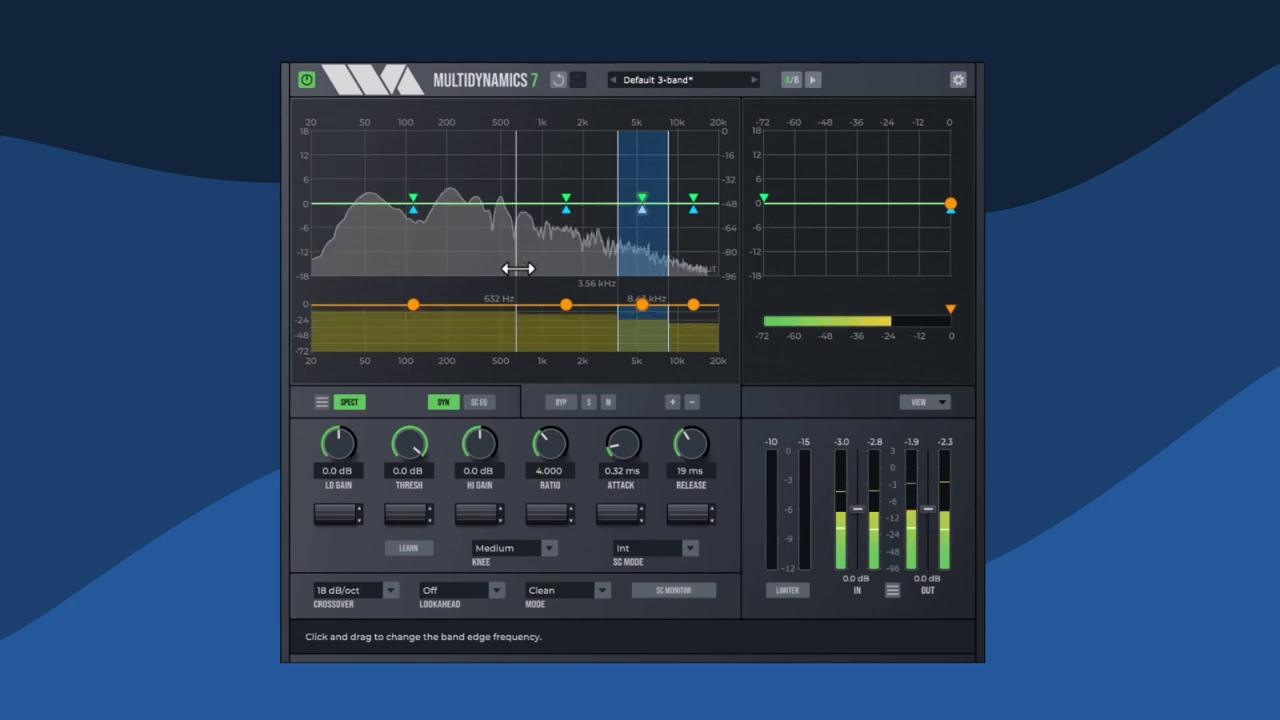
{"action": "left_click", "coordinate": [681, 589]}
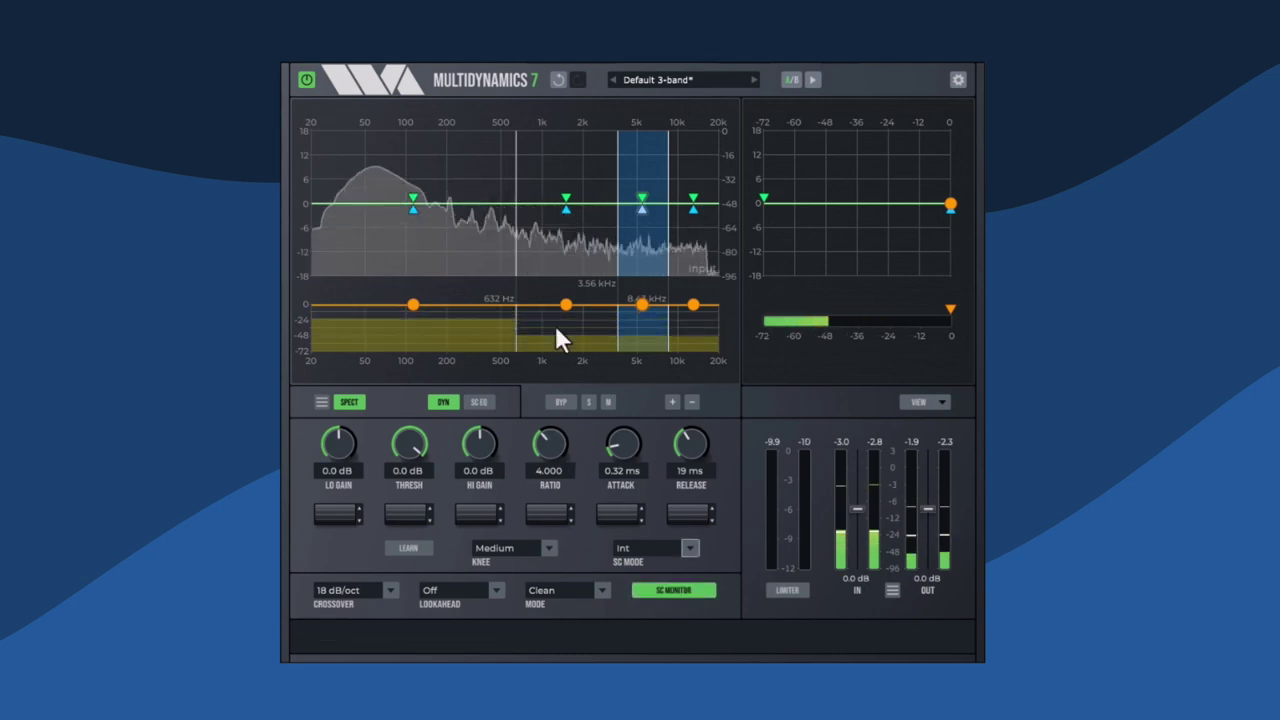
{"action": "left_click", "coordinate": [491, 261]}
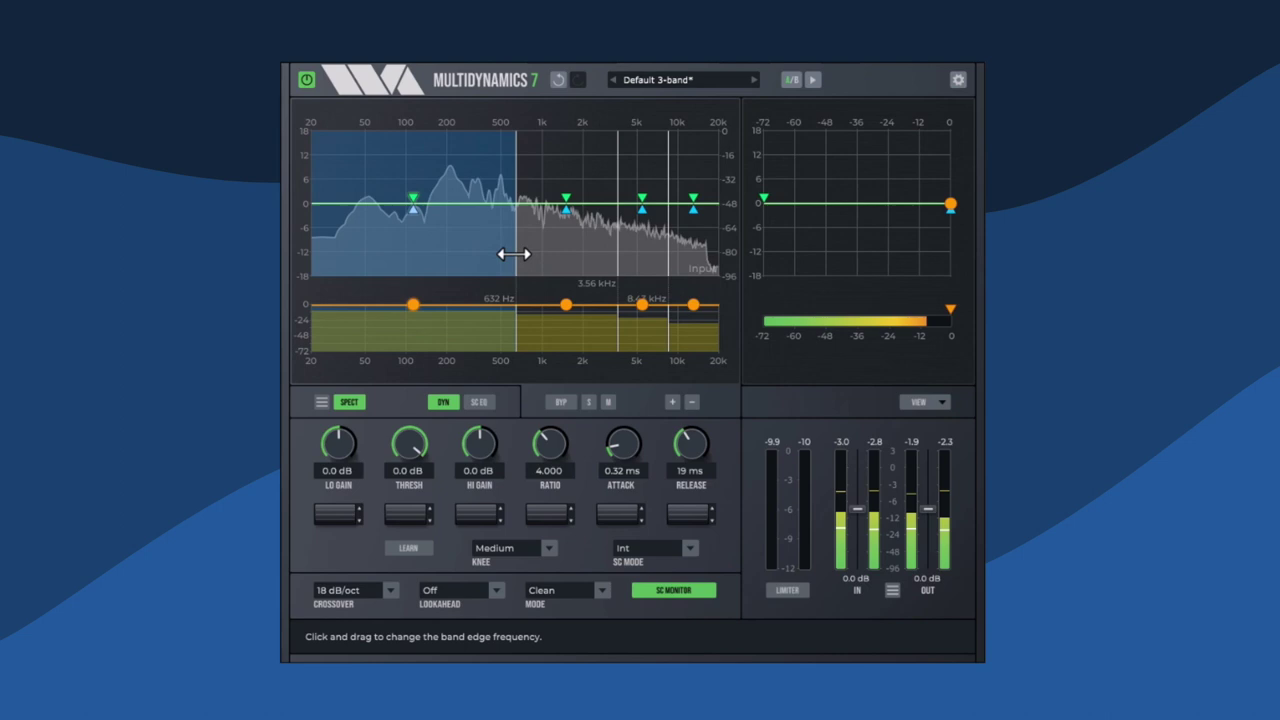
{"action": "left_click_drag", "start_coordinate": [516, 254], "coordinate": [447, 256]}
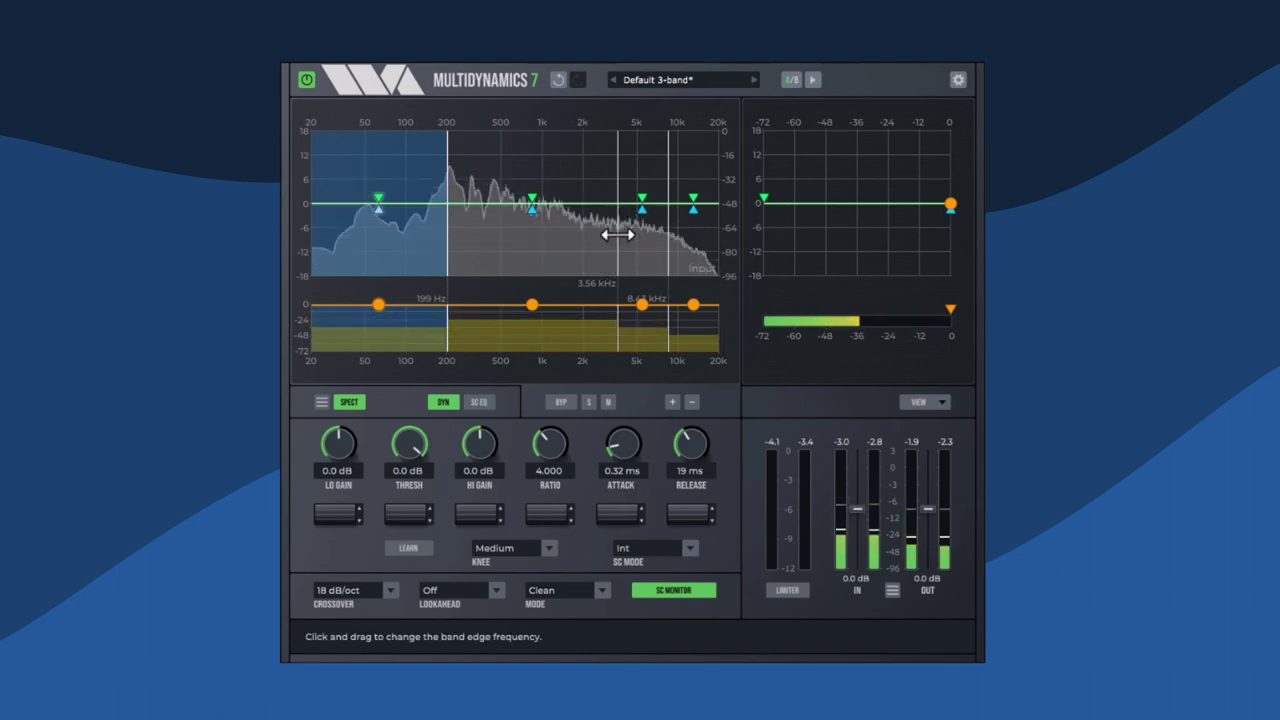
Step: Move the remaining crossovers to about 1.01 kHz and 4.41 kHz
{"action": "left_click_drag", "start_coordinate": [617, 235], "coordinate": [590, 250]}
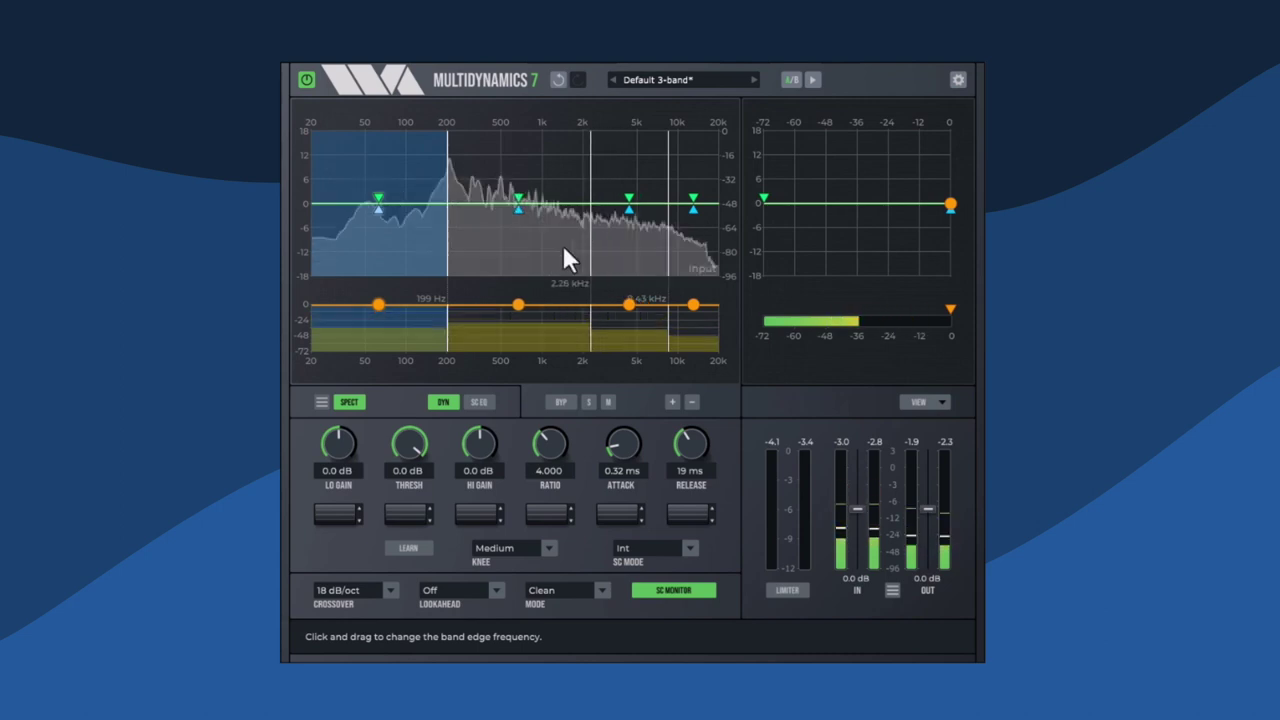
{"action": "left_click", "coordinate": [558, 273]}
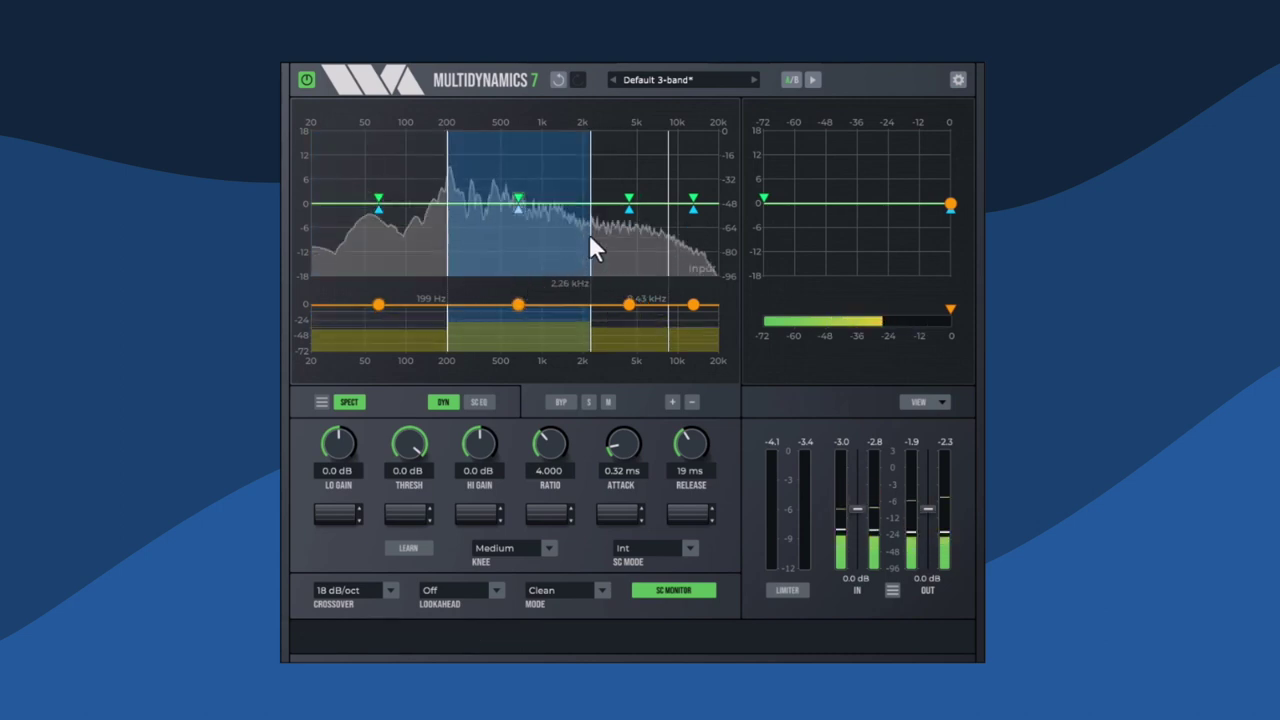
{"action": "left_click_drag", "start_coordinate": [590, 240], "coordinate": [541, 242]}
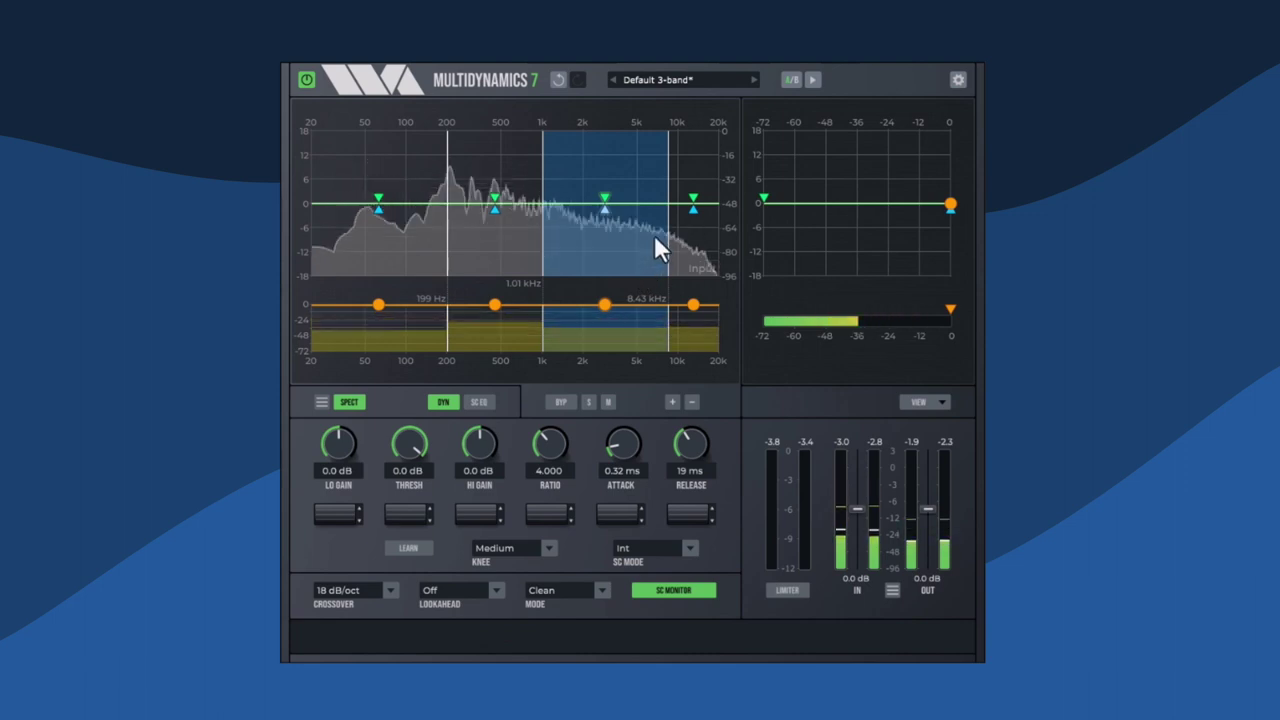
{"action": "left_click_drag", "start_coordinate": [668, 227], "coordinate": [628, 232]}
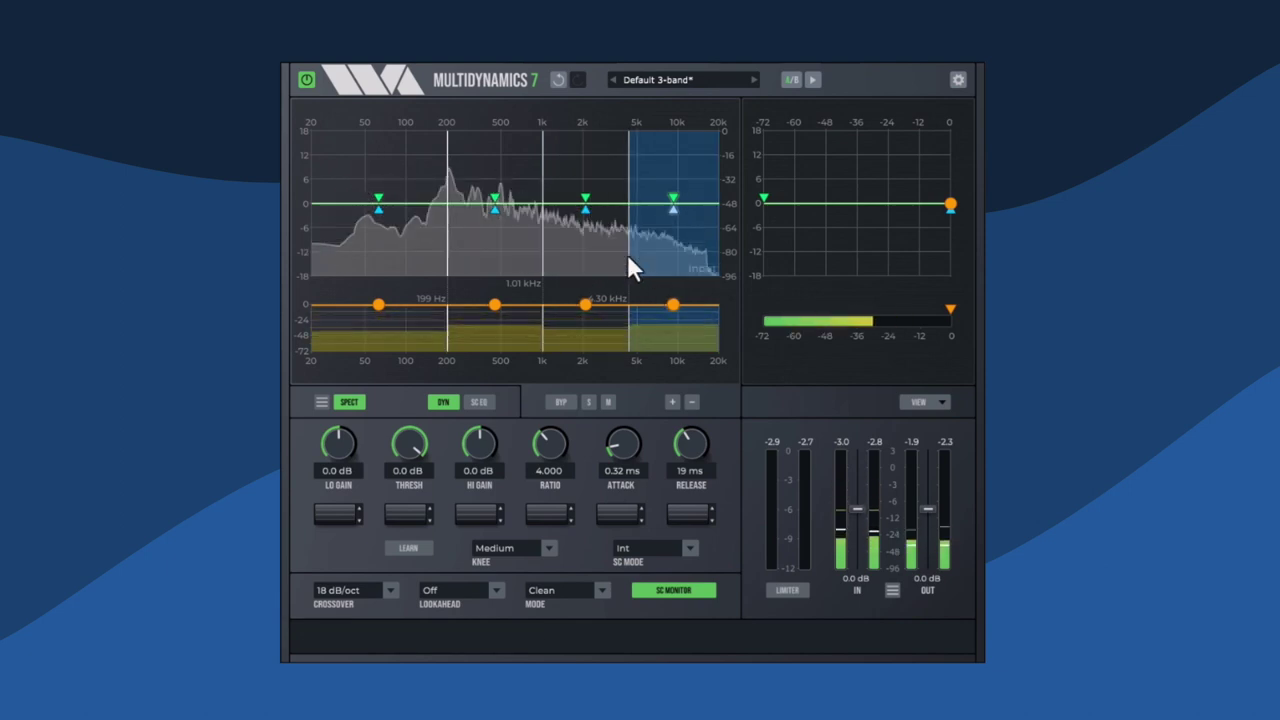
{"action": "left_click_drag", "start_coordinate": [628, 254], "coordinate": [631, 254]}
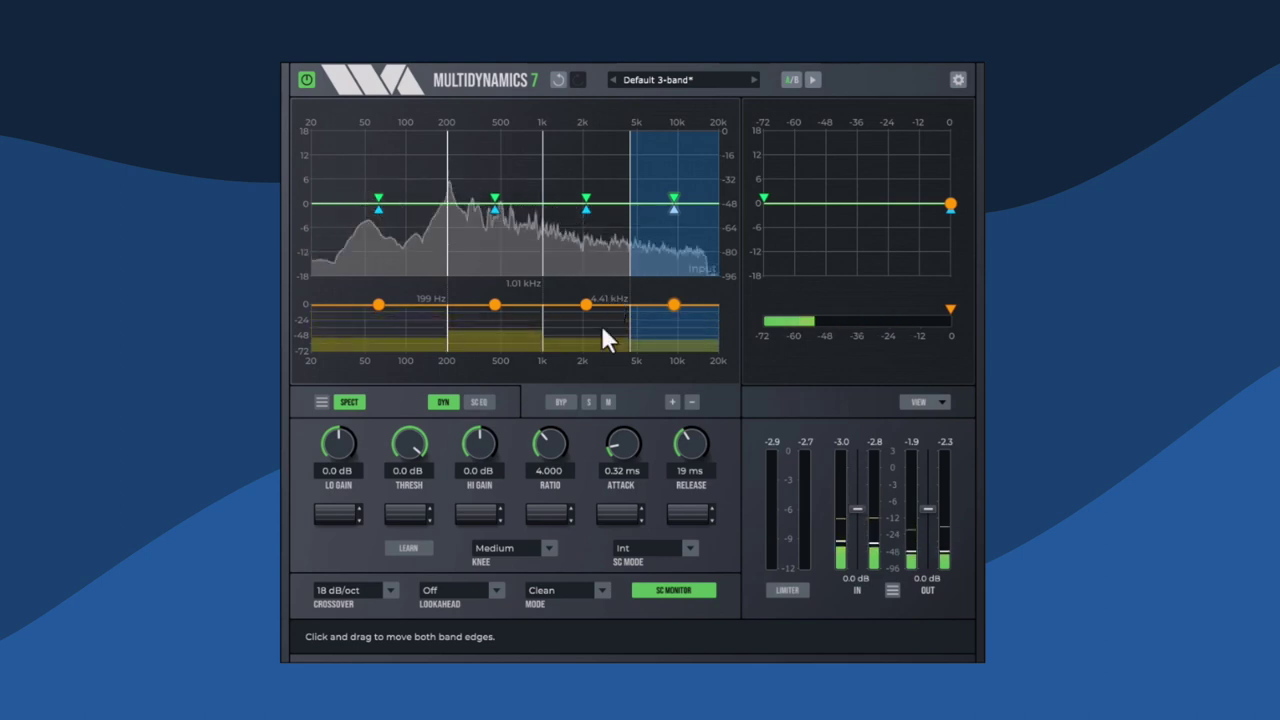
Step: Disable SC MONITOR and lower the all-bands HI GAIN to -7.2 dB, then select the low band
{"action": "left_click", "coordinate": [664, 590]}
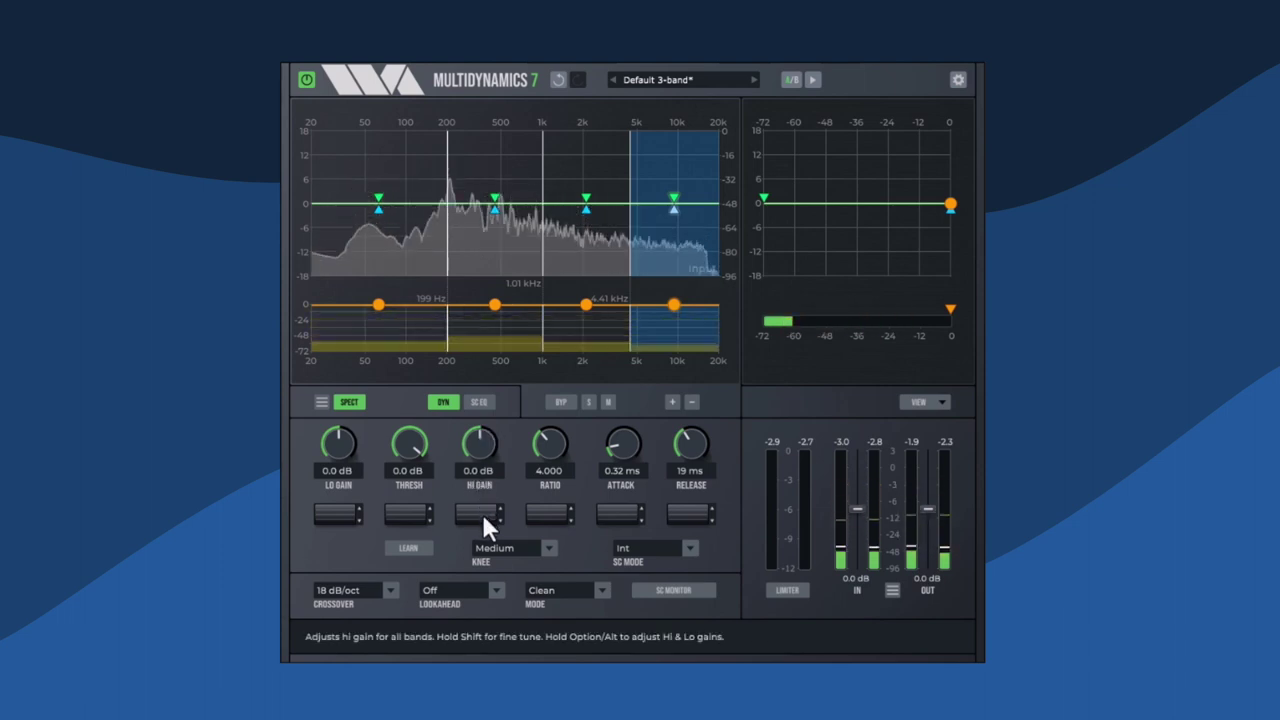
{"action": "left_click_drag", "start_coordinate": [483, 518], "coordinate": [483, 529]}
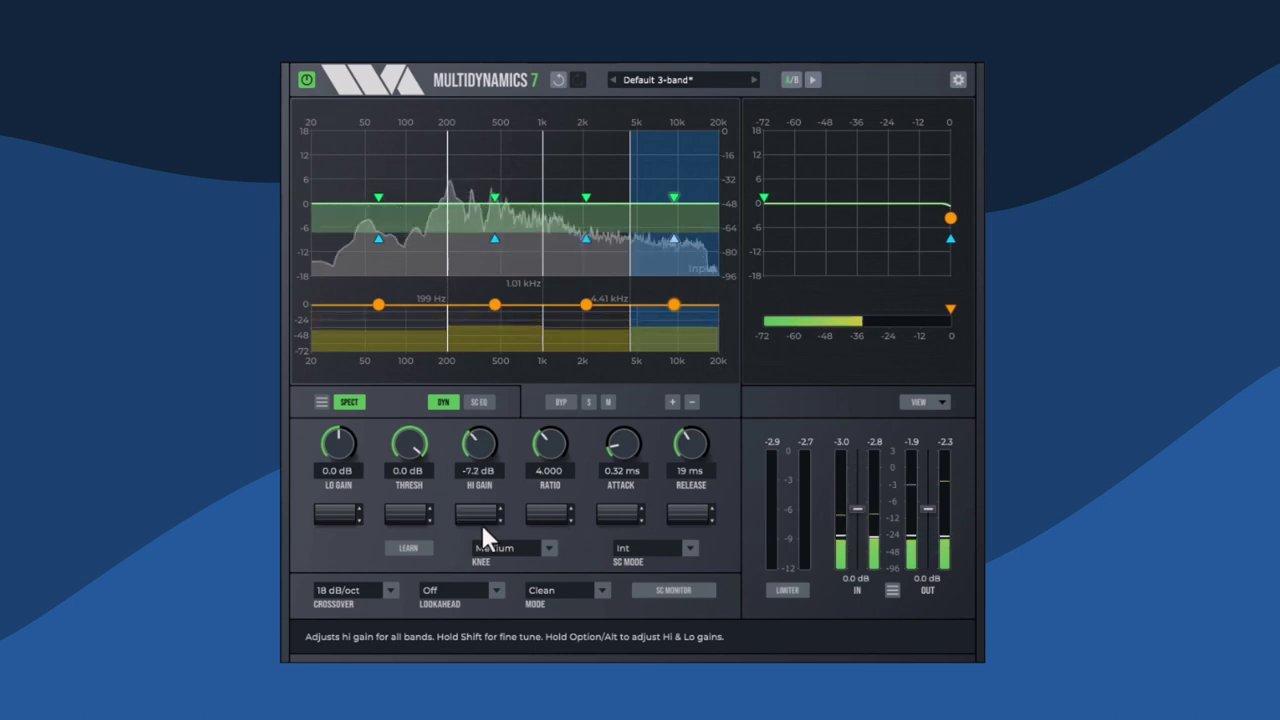
{"action": "left_click", "coordinate": [384, 281]}
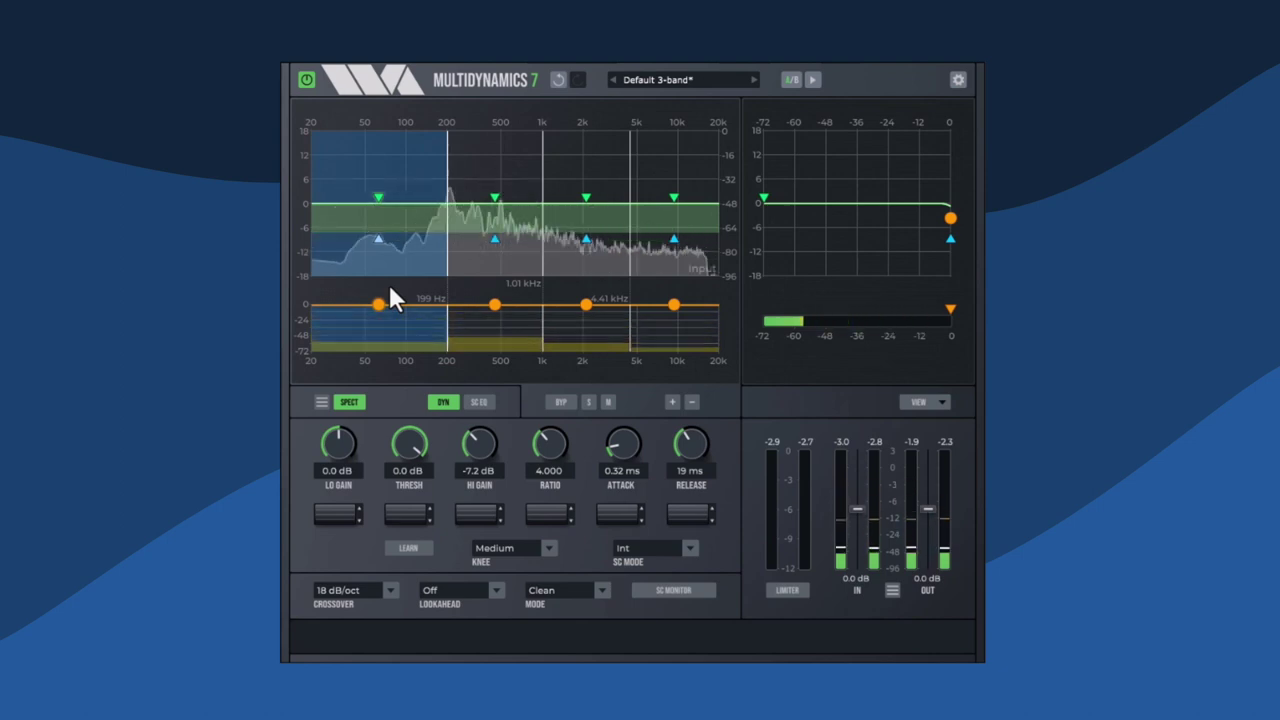
Step: Set the sub-199 Hz band to threshold -19.1 dB, ratio 3.066, attack 1.0 ms, release 131 ms, lo gain 2.3 dB
{"action": "mouse_move", "coordinate": [381, 308]}
{"action": "left_mouse_down"}
{"action": "mouse_move", "coordinate": [378, 298]}
{"action": "mouse_move", "coordinate": [379, 318]}
{"action": "left_mouse_up"}
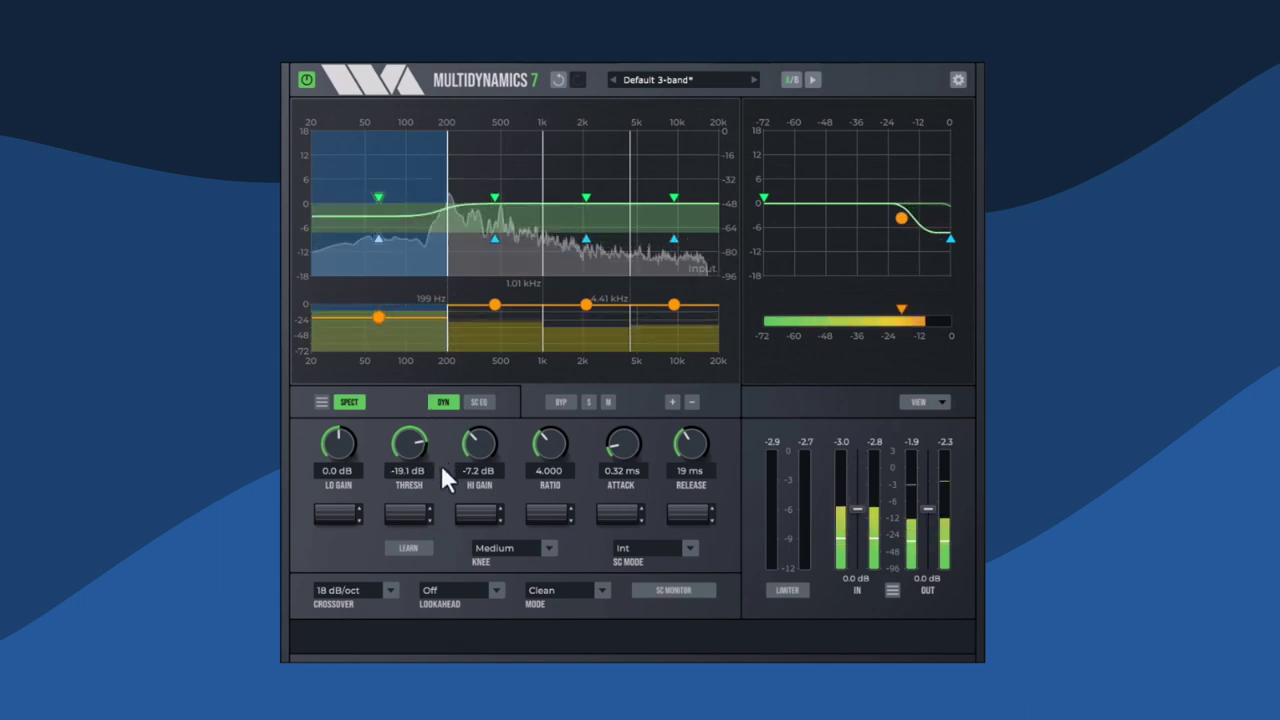
{"action": "left_click_drag", "start_coordinate": [536, 433], "coordinate": [536, 444]}
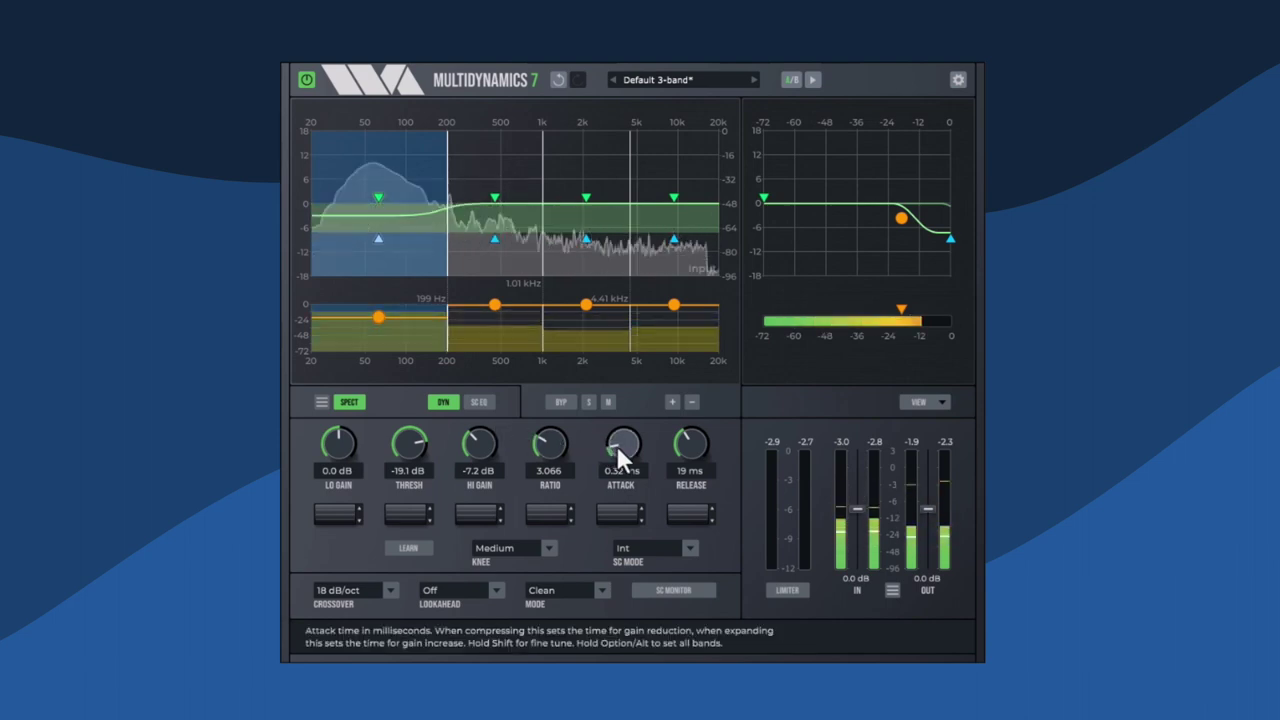
{"action": "left_click_drag", "start_coordinate": [617, 441], "coordinate": [615, 420]}
{"action": "left_click_drag", "start_coordinate": [691, 442], "coordinate": [685, 400]}
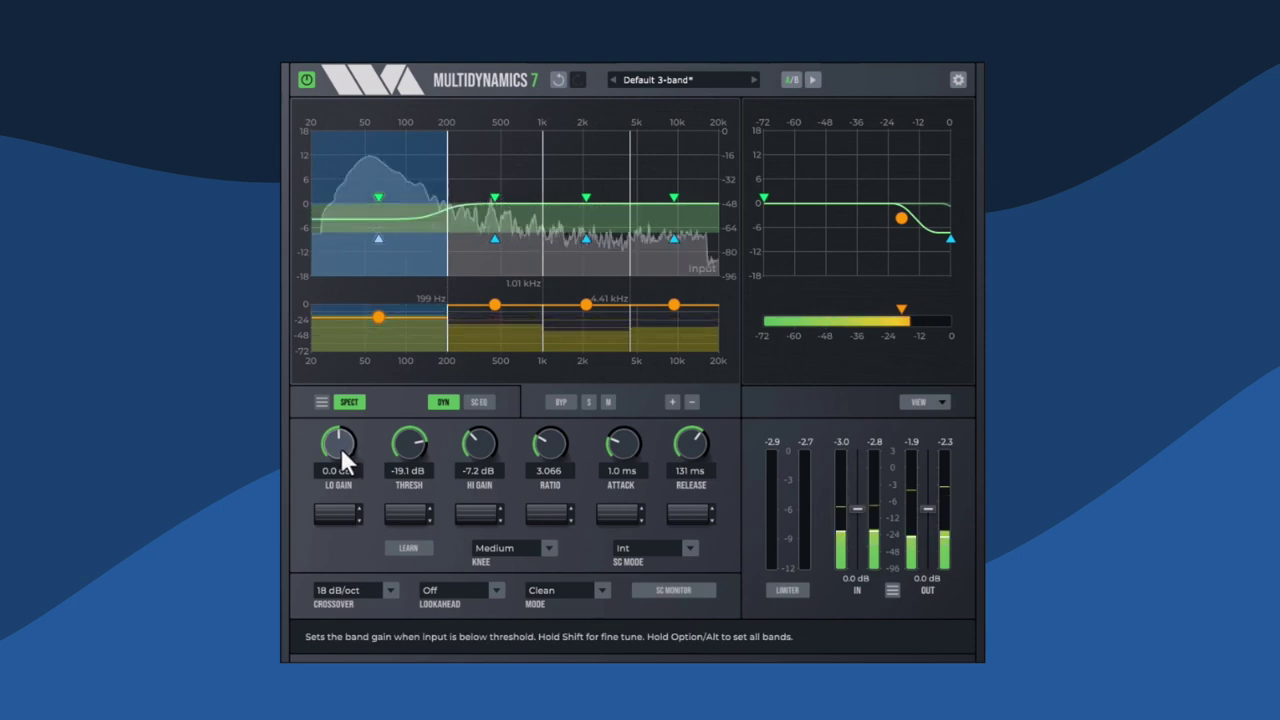
{"action": "left_click_drag", "start_coordinate": [339, 444], "coordinate": [346, 439]}
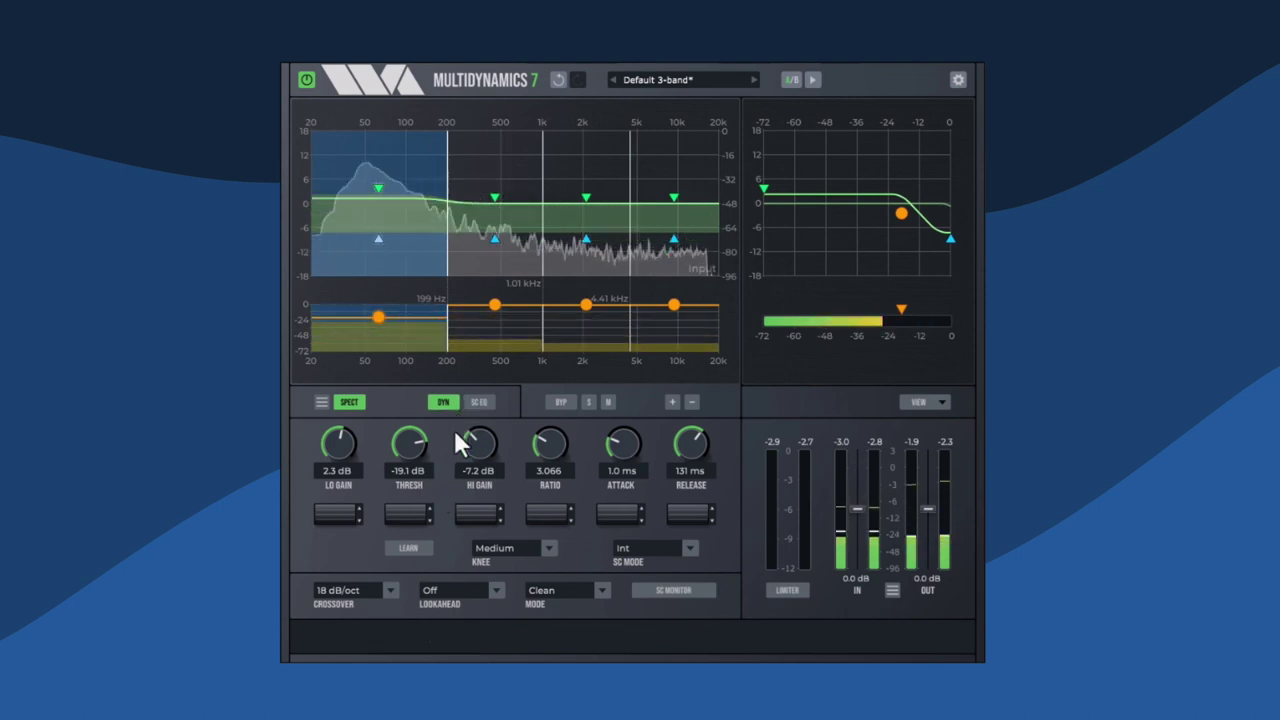
Step: Set the 200 Hz–1 kHz band to threshold -18.8 dB, ratio 6.008, hi gain -12.8 dB, attack 0.24 ms
{"action": "left_click", "coordinate": [498, 300]}
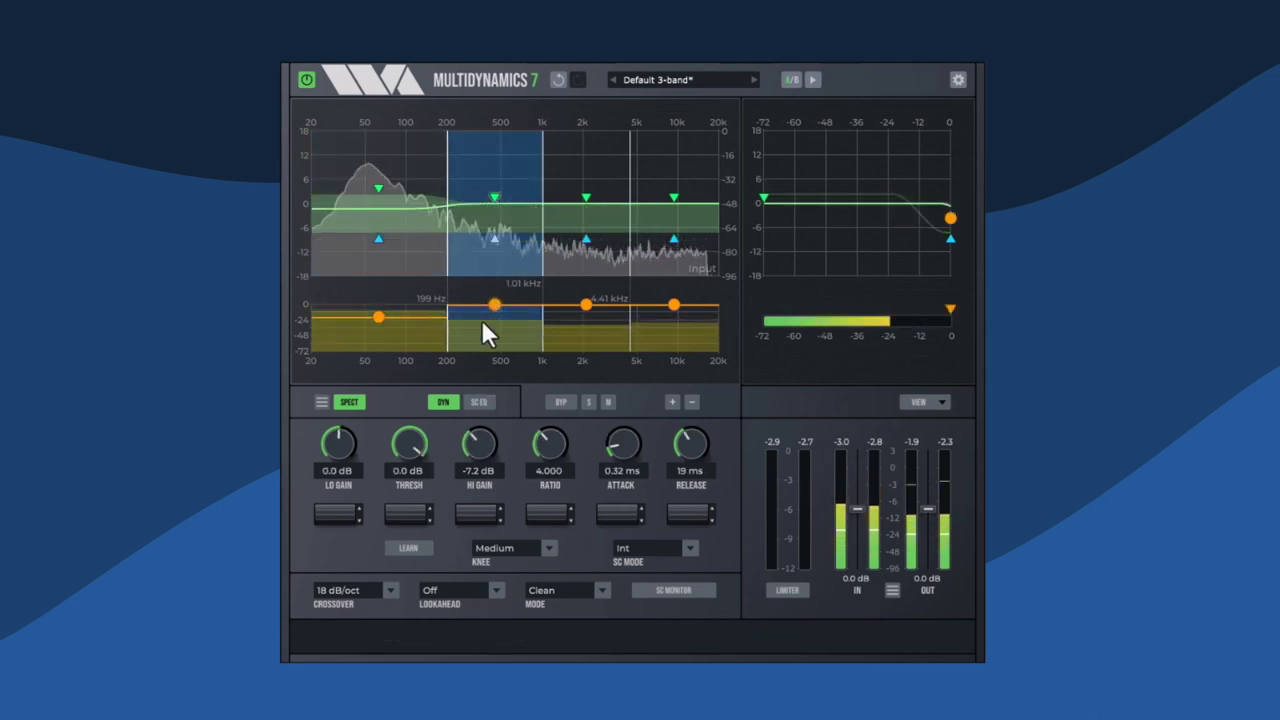
{"action": "left_click_drag", "start_coordinate": [423, 431], "coordinate": [424, 472]}
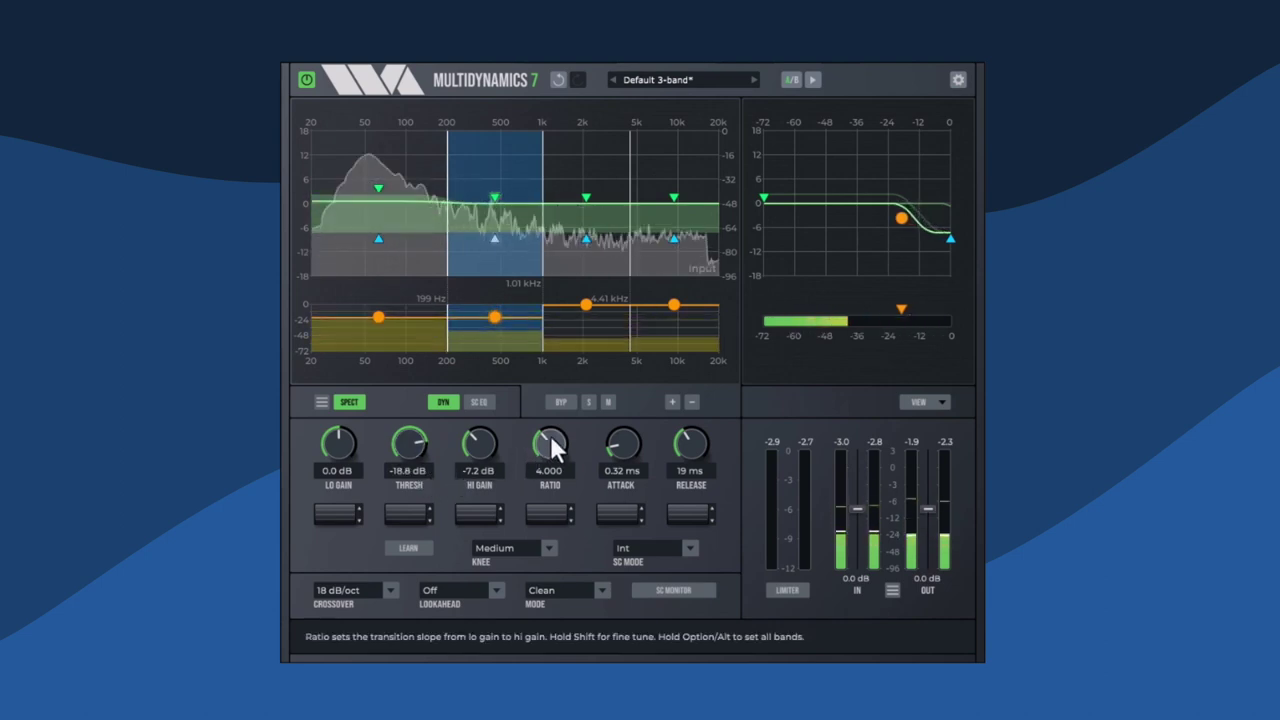
{"action": "left_click_drag", "start_coordinate": [550, 435], "coordinate": [551, 428]}
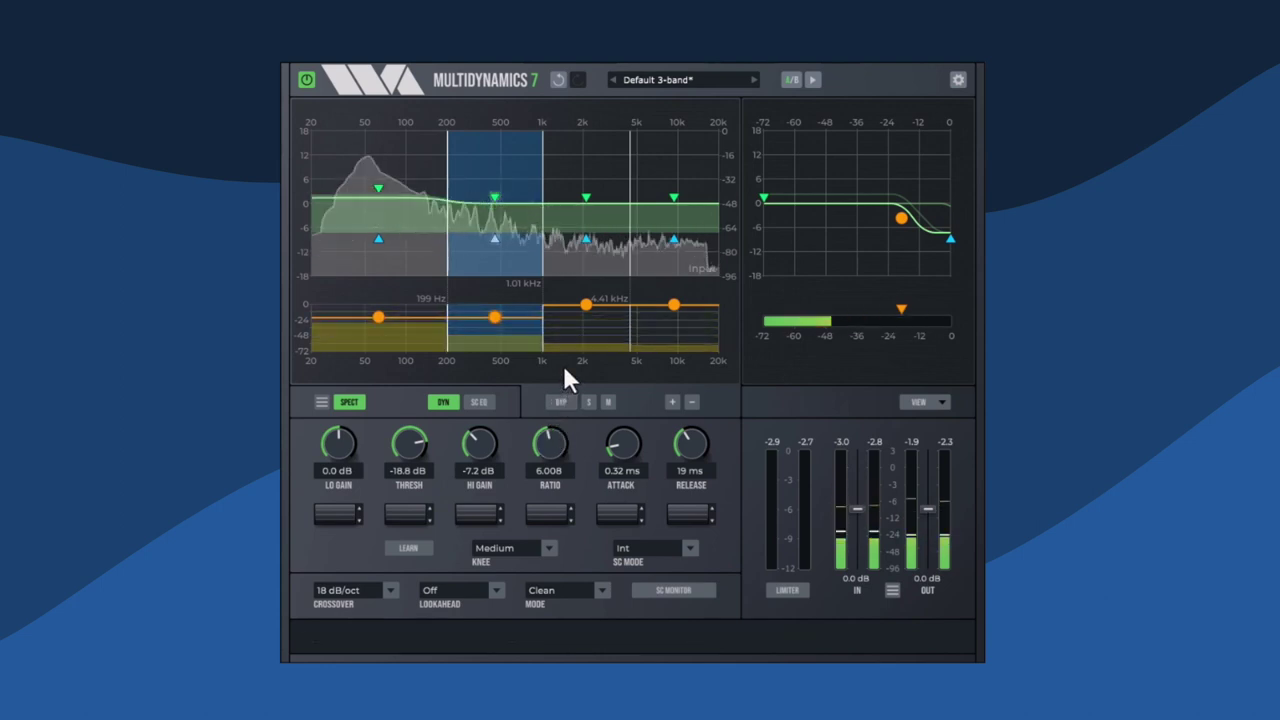
{"action": "left_click_drag", "start_coordinate": [473, 440], "coordinate": [475, 458]}
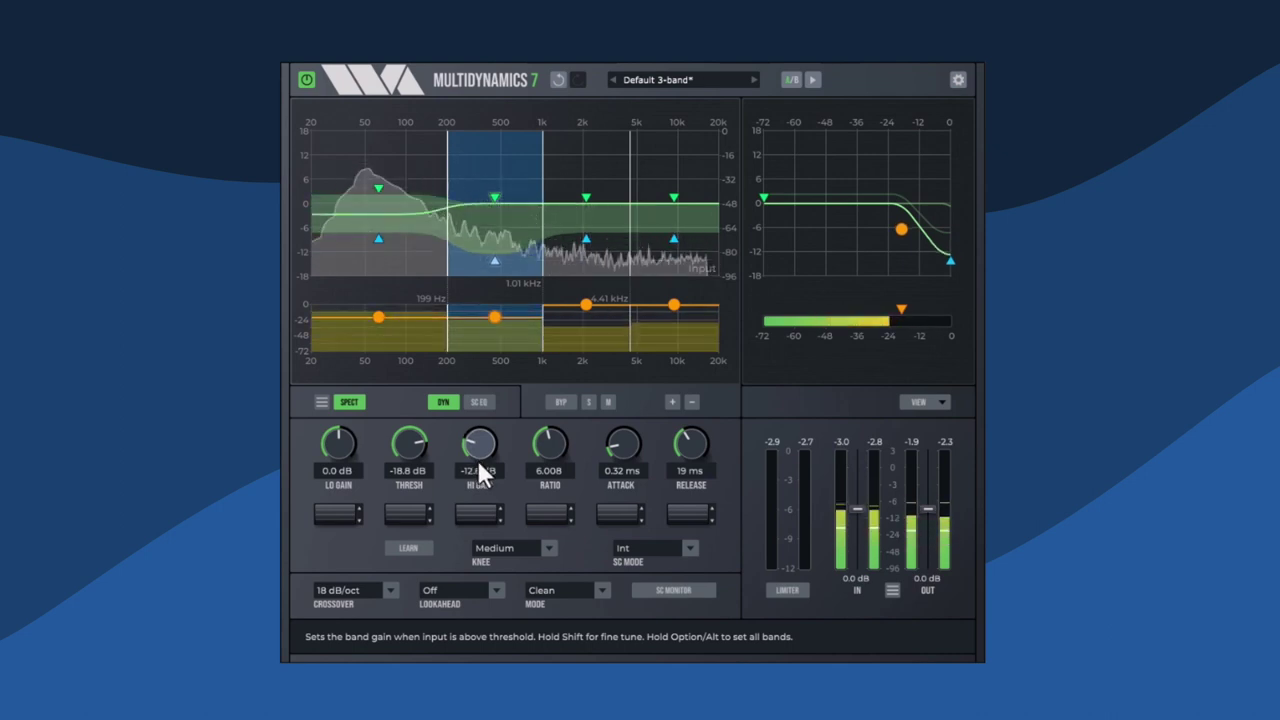
{"action": "left_click_drag", "start_coordinate": [339, 436], "coordinate": [342, 436]}
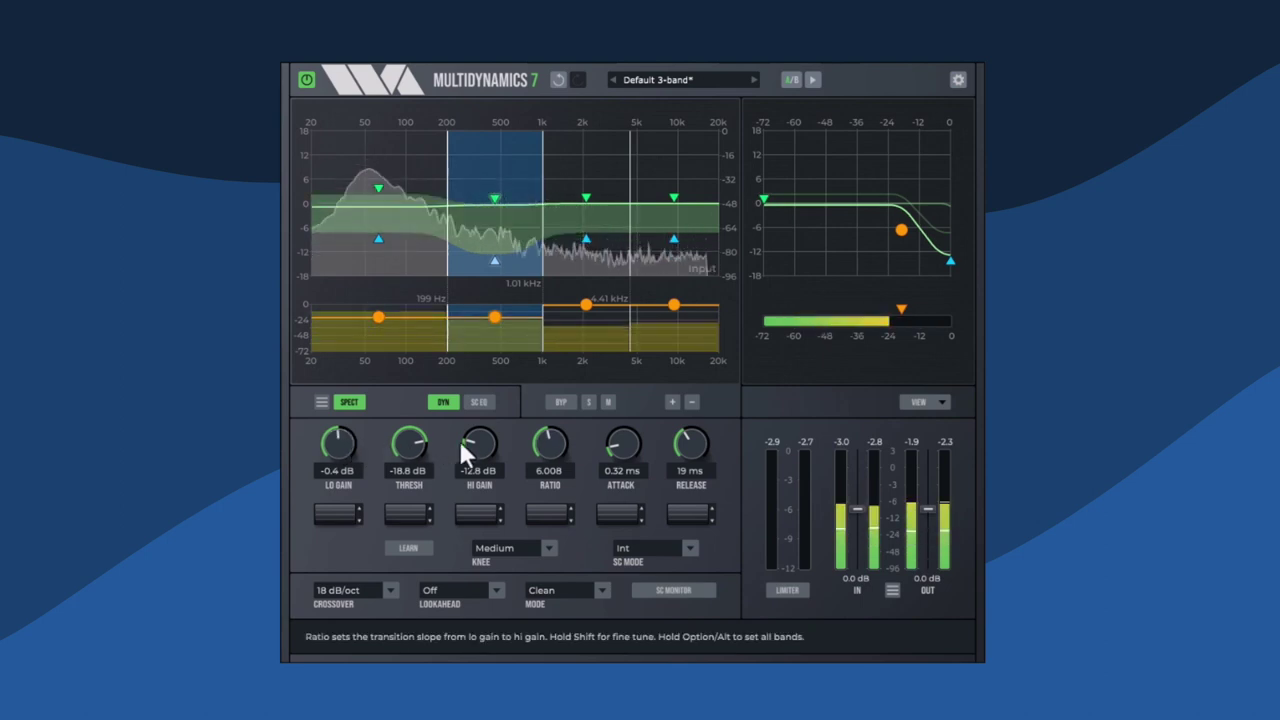
{"action": "left_click_drag", "start_coordinate": [616, 442], "coordinate": [618, 447]}
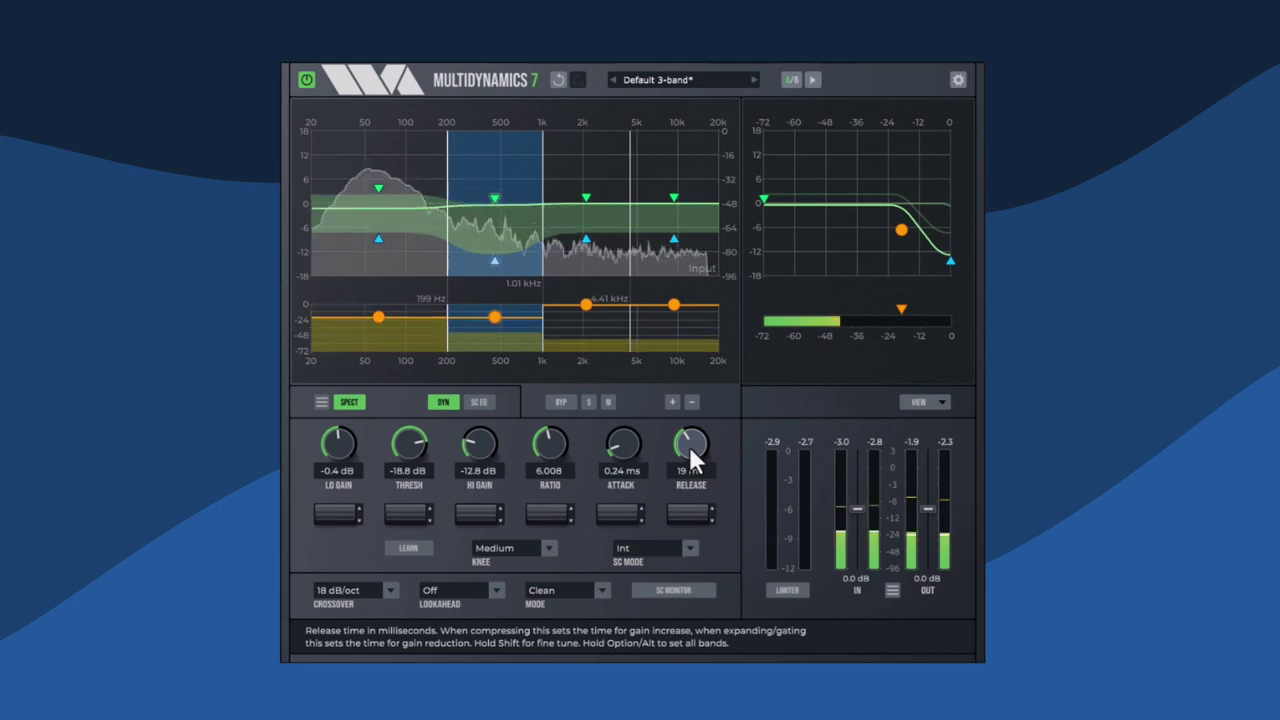
Step: A/B the 200 Hz–1 kHz band with BYP, then select the 1–4.41 kHz band
{"action": "left_click", "coordinate": [560, 402]}
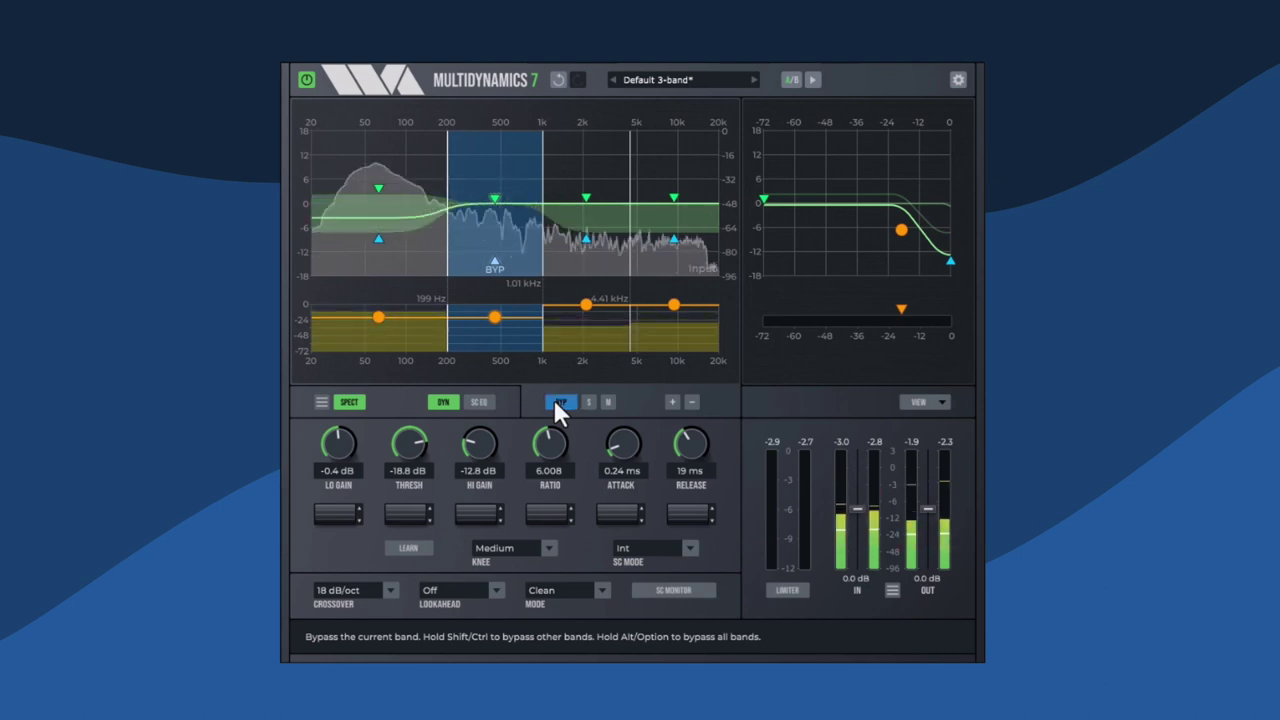
{"action": "left_click", "coordinate": [554, 399]}
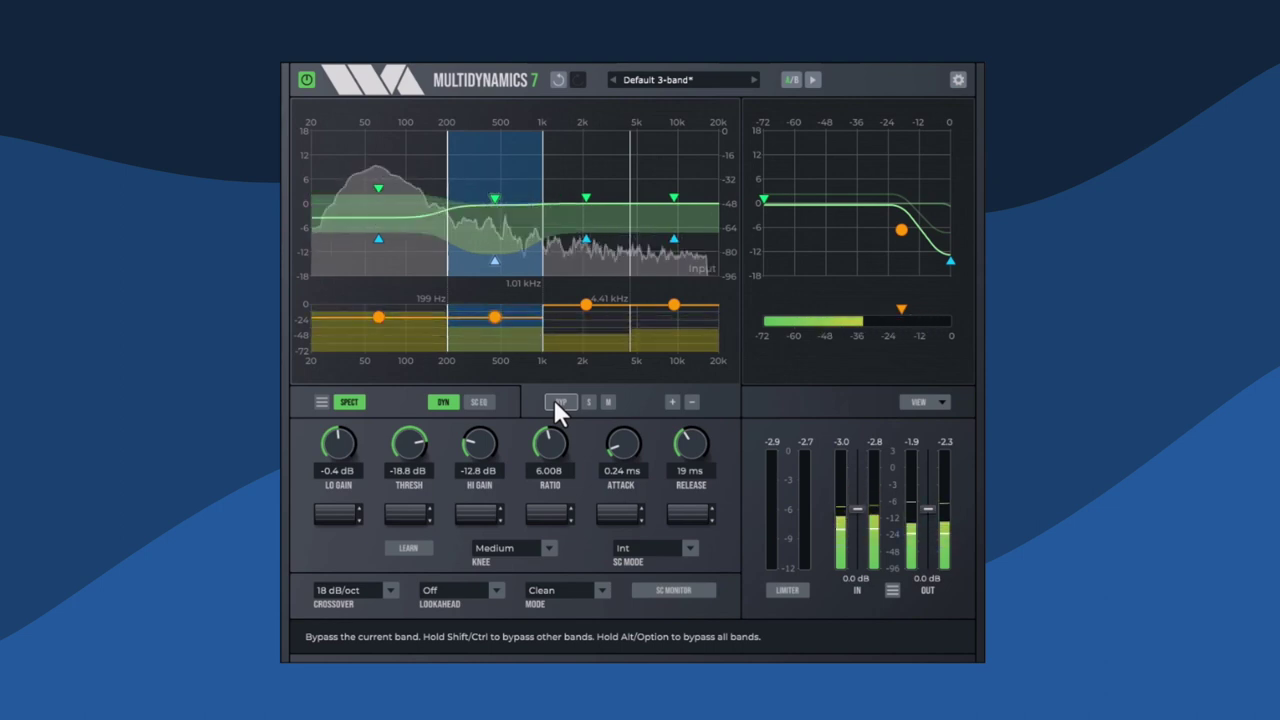
{"action": "left_click", "coordinate": [585, 308]}
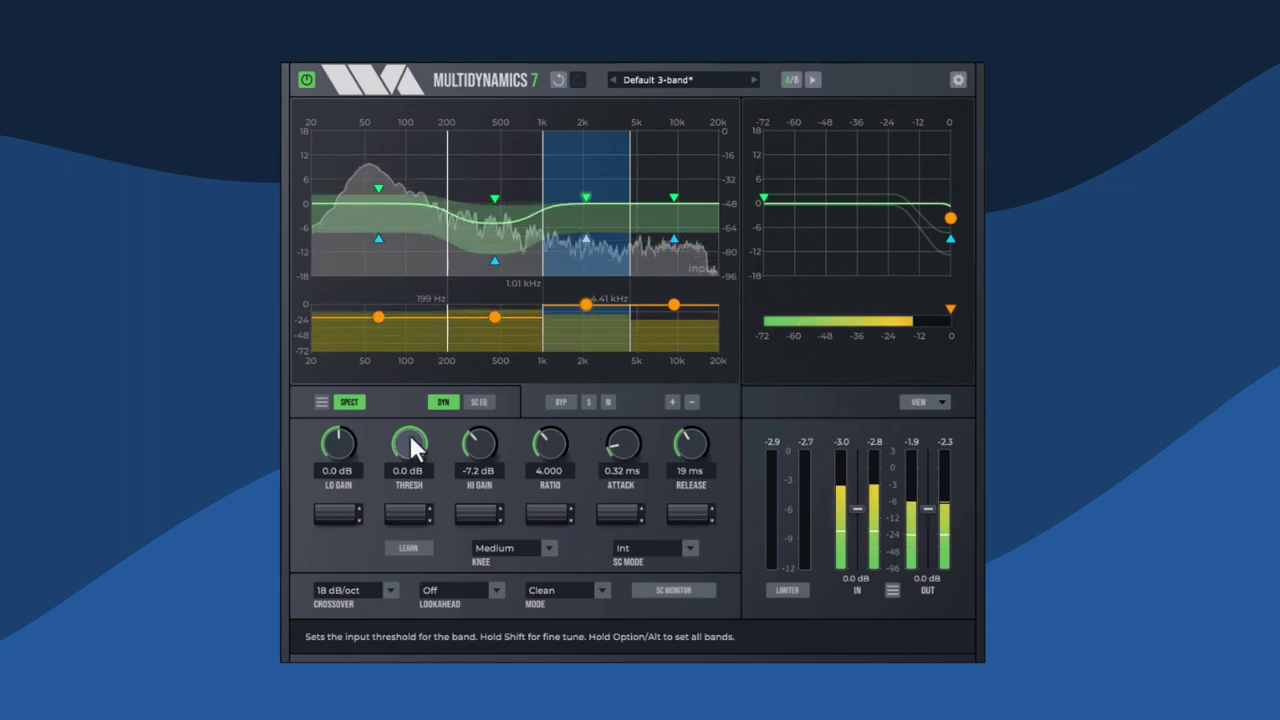
Step: Set the 1–4.41 kHz band to -30.7 dB threshold, 2.705 ratio, -8.9/3.8 dB gains, 0.96 ms attack, 195 ms release
{"action": "left_click_drag", "start_coordinate": [408, 431], "coordinate": [422, 487]}
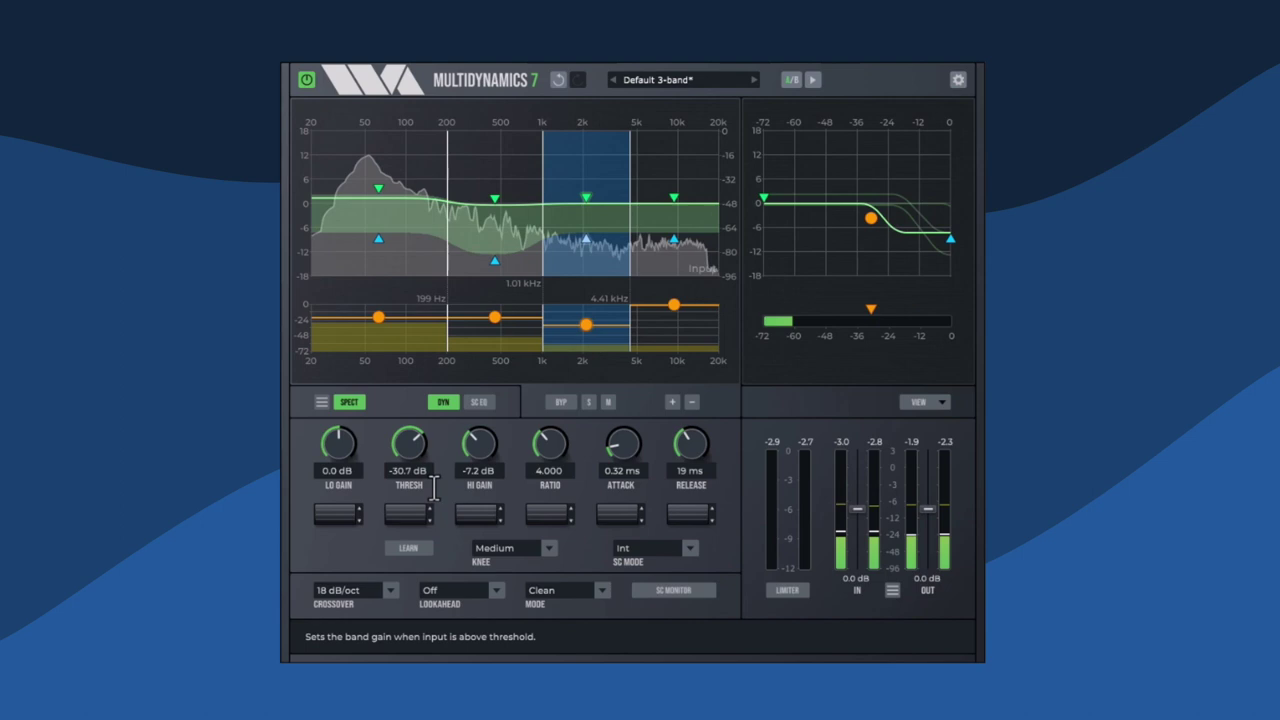
{"action": "left_click_drag", "start_coordinate": [547, 443], "coordinate": [548, 464]}
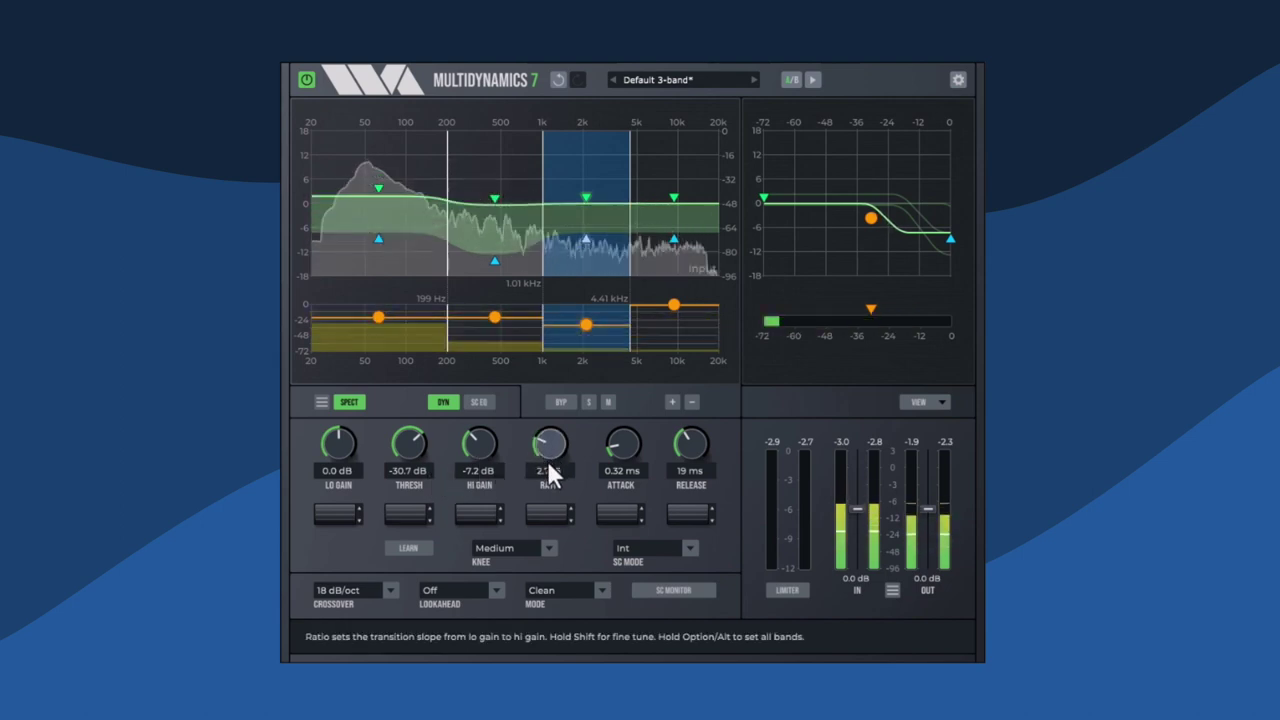
{"action": "left_click_drag", "start_coordinate": [480, 435], "coordinate": [480, 442]}
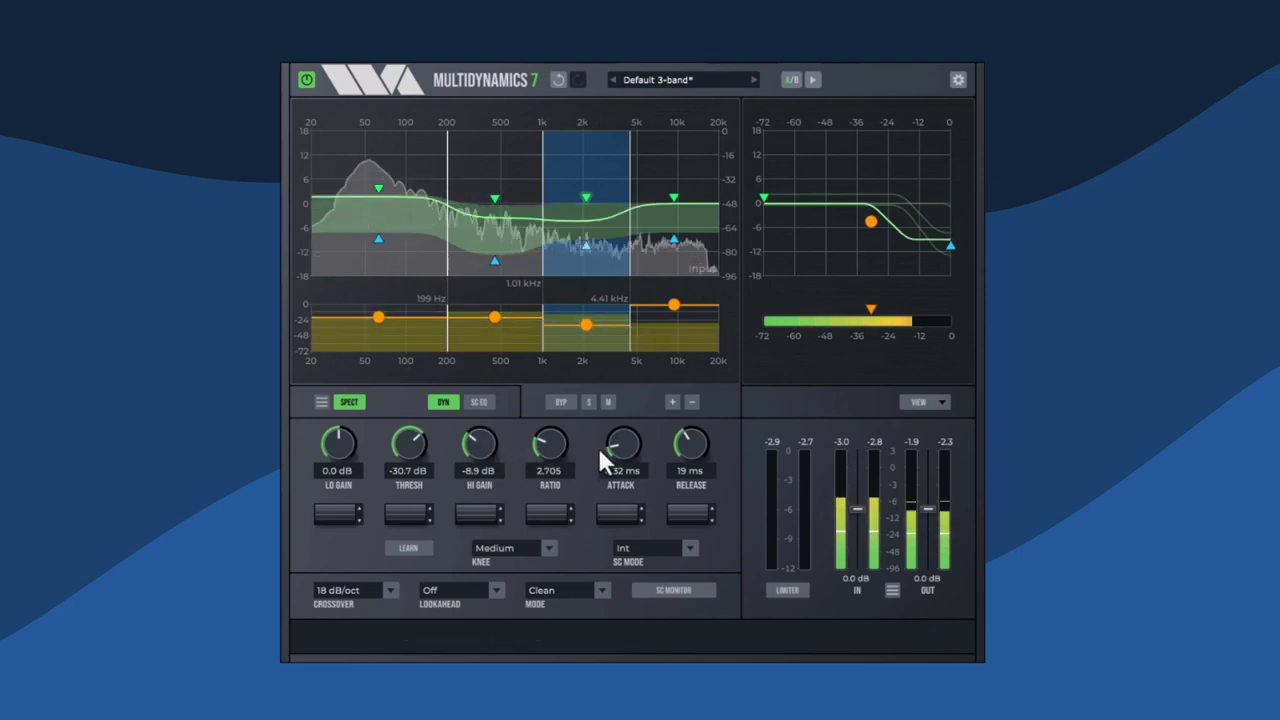
{"action": "left_click_drag", "start_coordinate": [622, 445], "coordinate": [684, 387]}
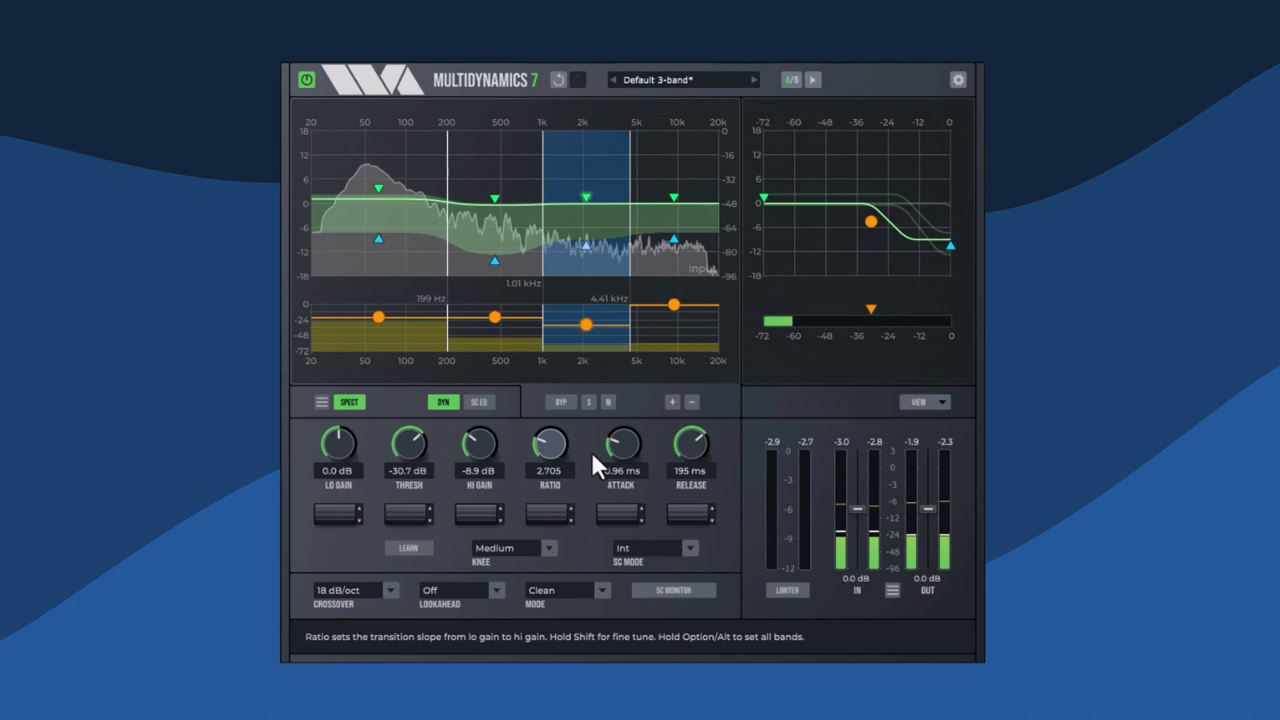
{"action": "left_click_drag", "start_coordinate": [336, 445], "coordinate": [339, 433]}
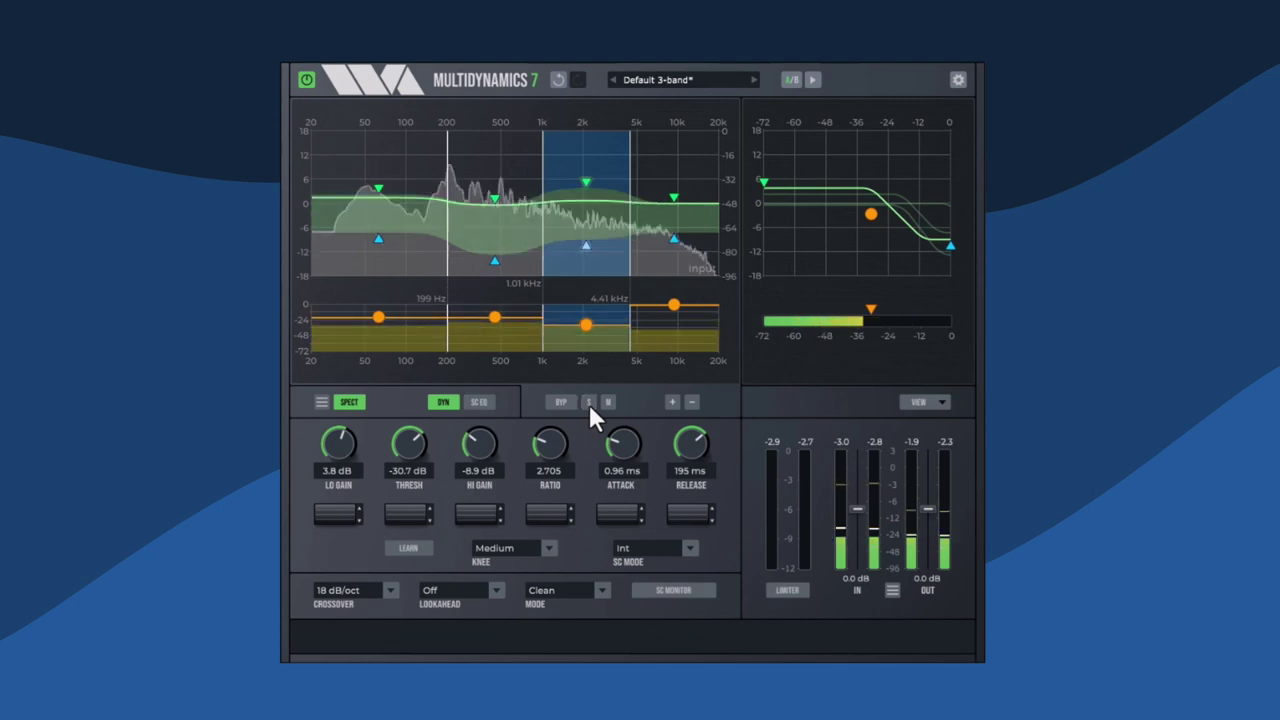
Step: Solo the 1–4.41 kHz band, compare it bypassed and active, then unsolo it
{"action": "left_click", "coordinate": [676, 285]}
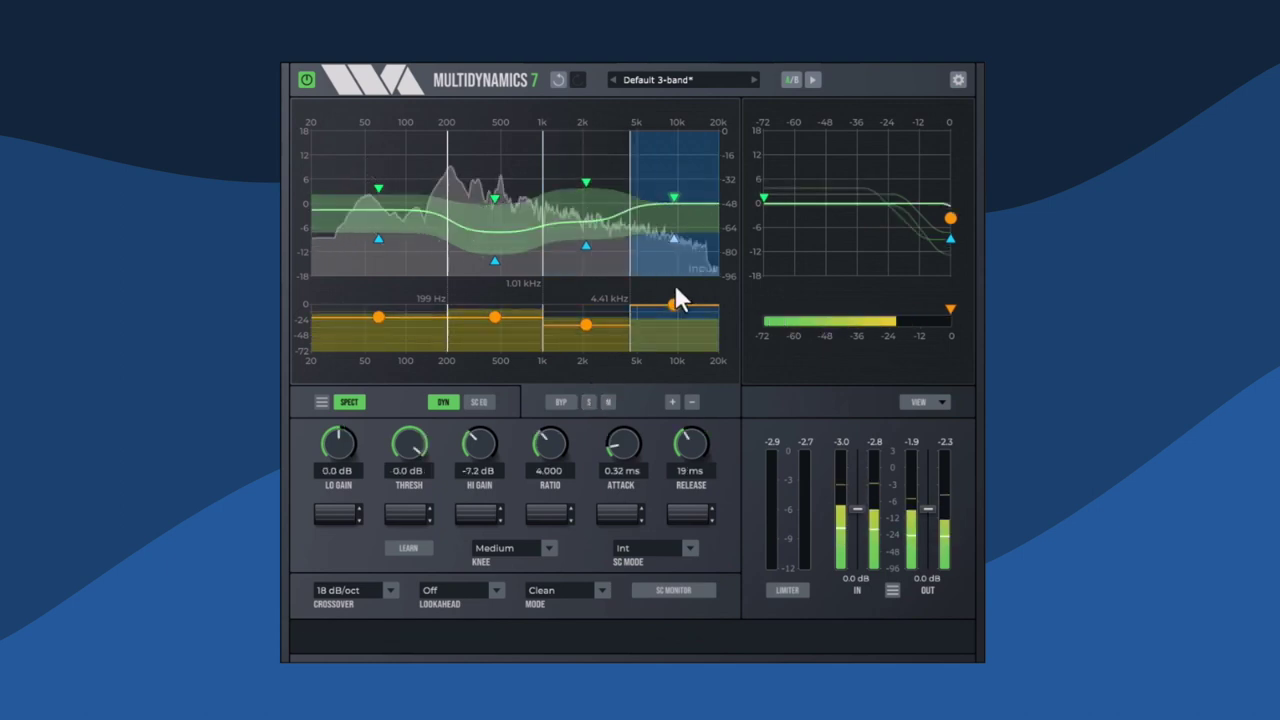
{"action": "left_click", "coordinate": [605, 305]}
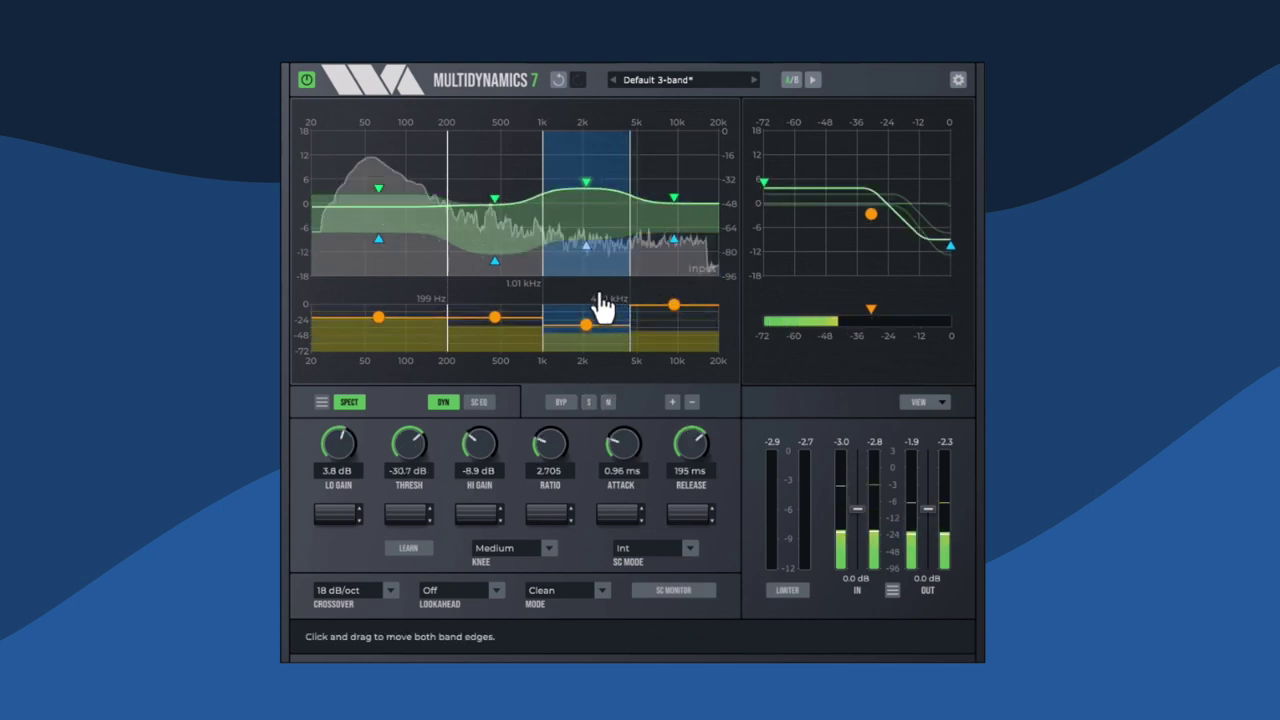
{"action": "left_click", "coordinate": [589, 402]}
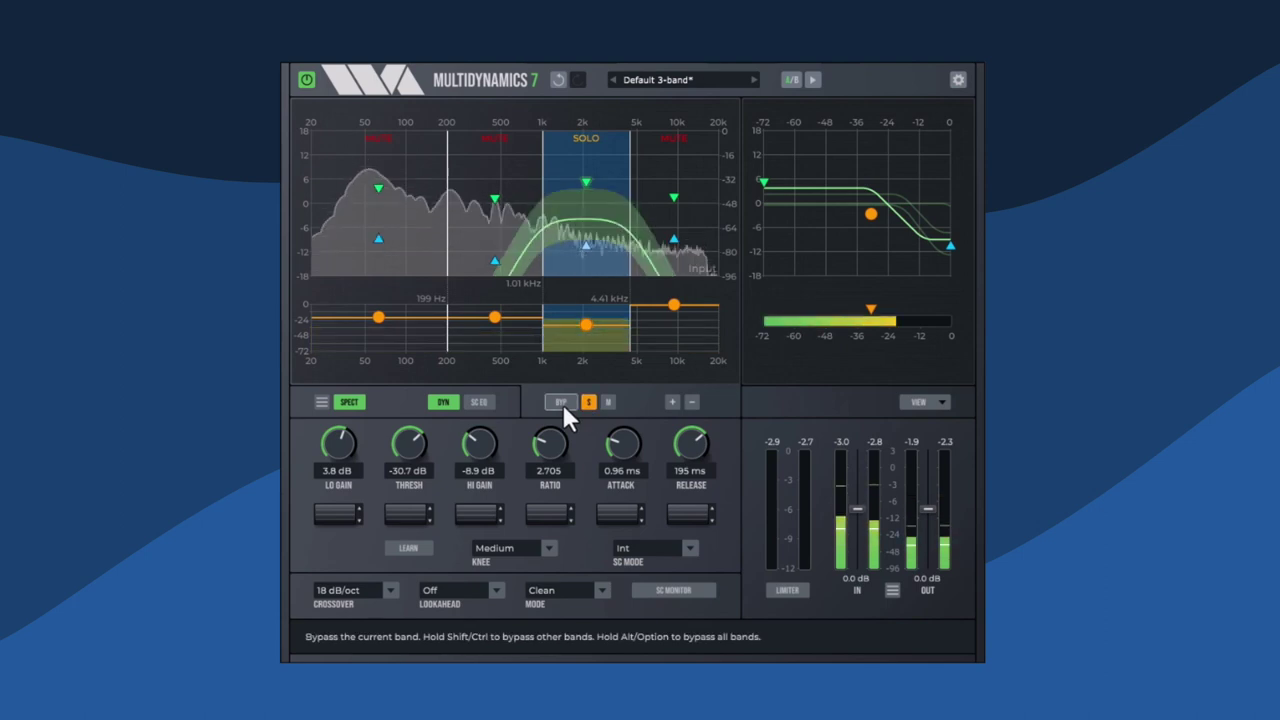
{"action": "left_click", "coordinate": [563, 404]}
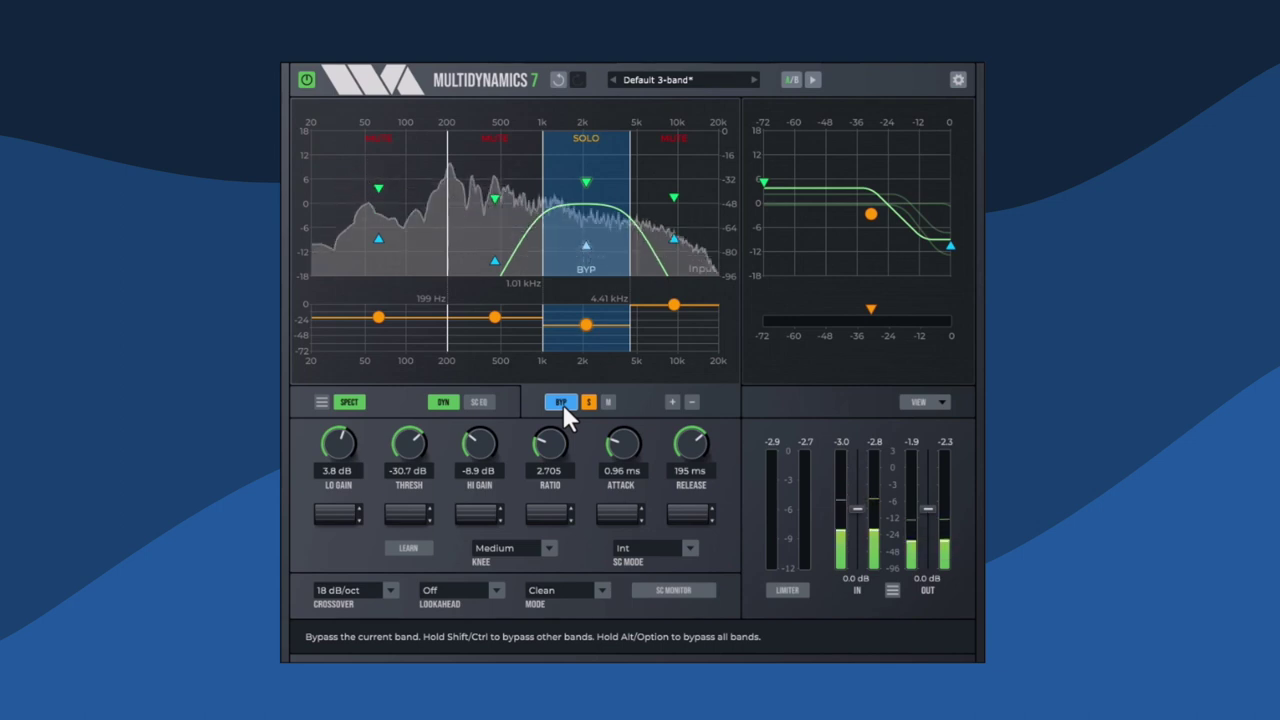
{"action": "left_click", "coordinate": [561, 401]}
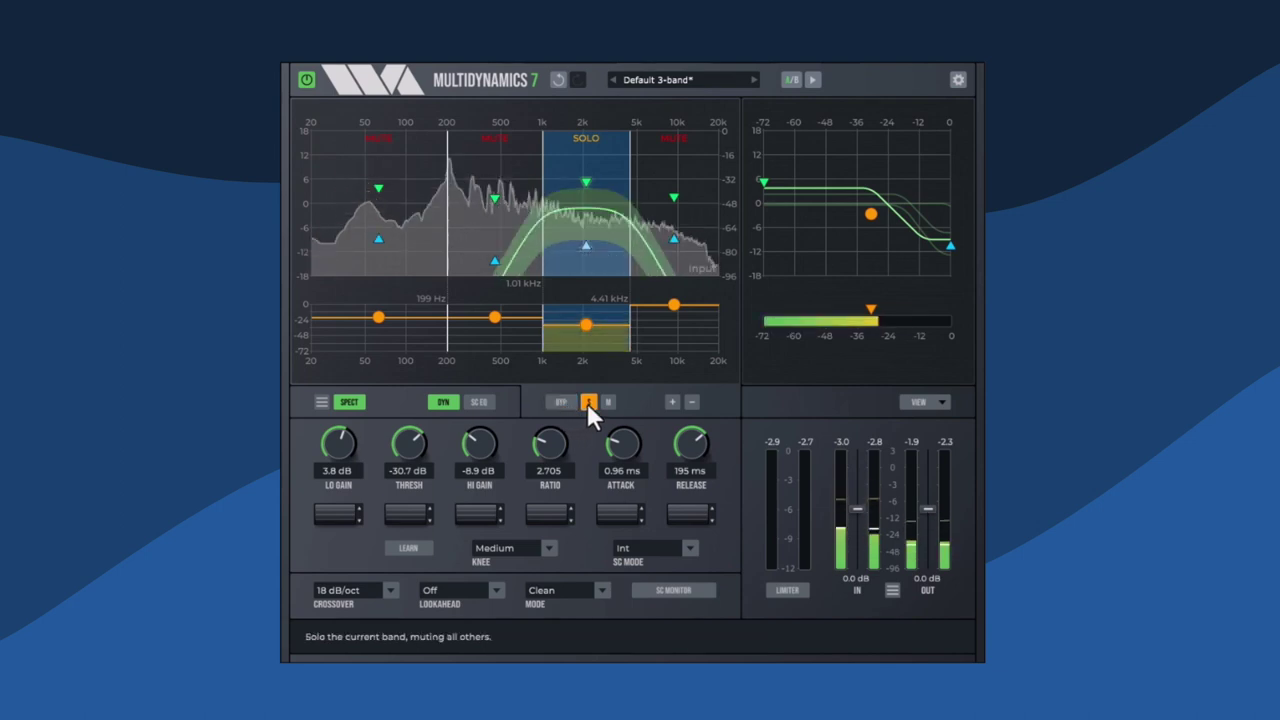
{"action": "left_click", "coordinate": [588, 402]}
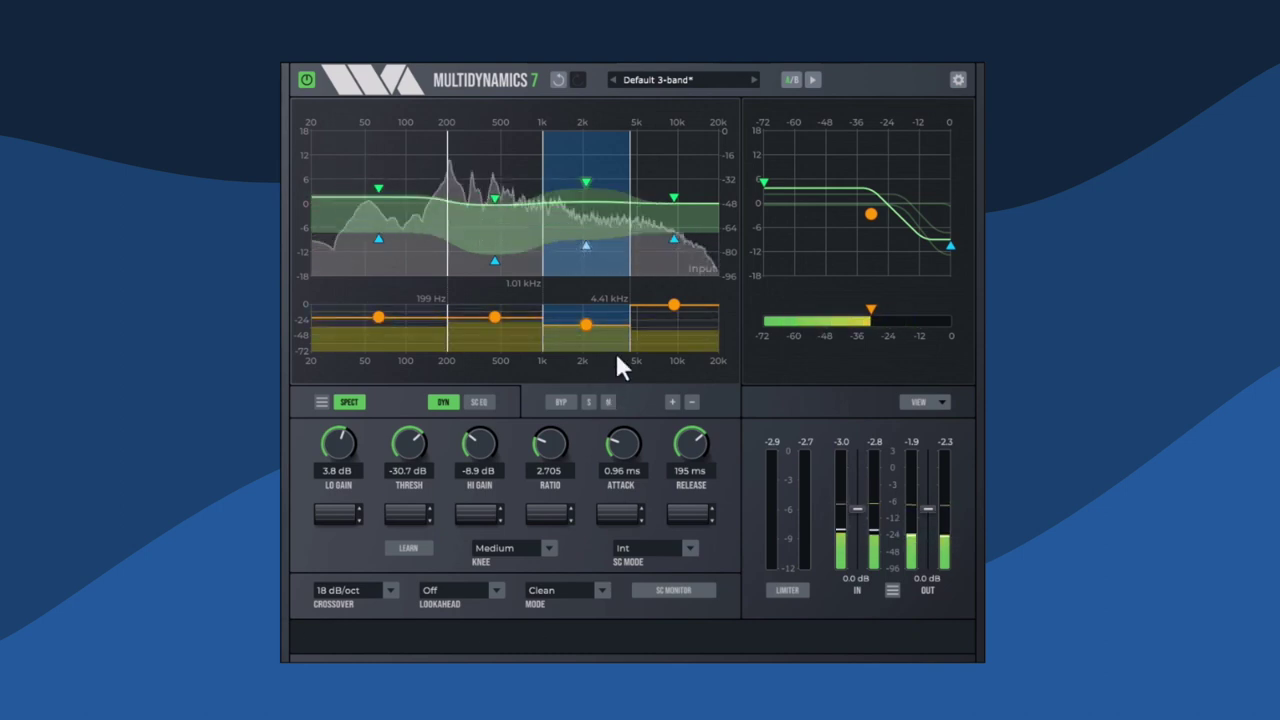
Step: Give the 4.41 kHz–20 kHz band -30.0 dB threshold, 1.5 ms attack and 120 ms release
{"action": "left_click", "coordinate": [650, 303]}
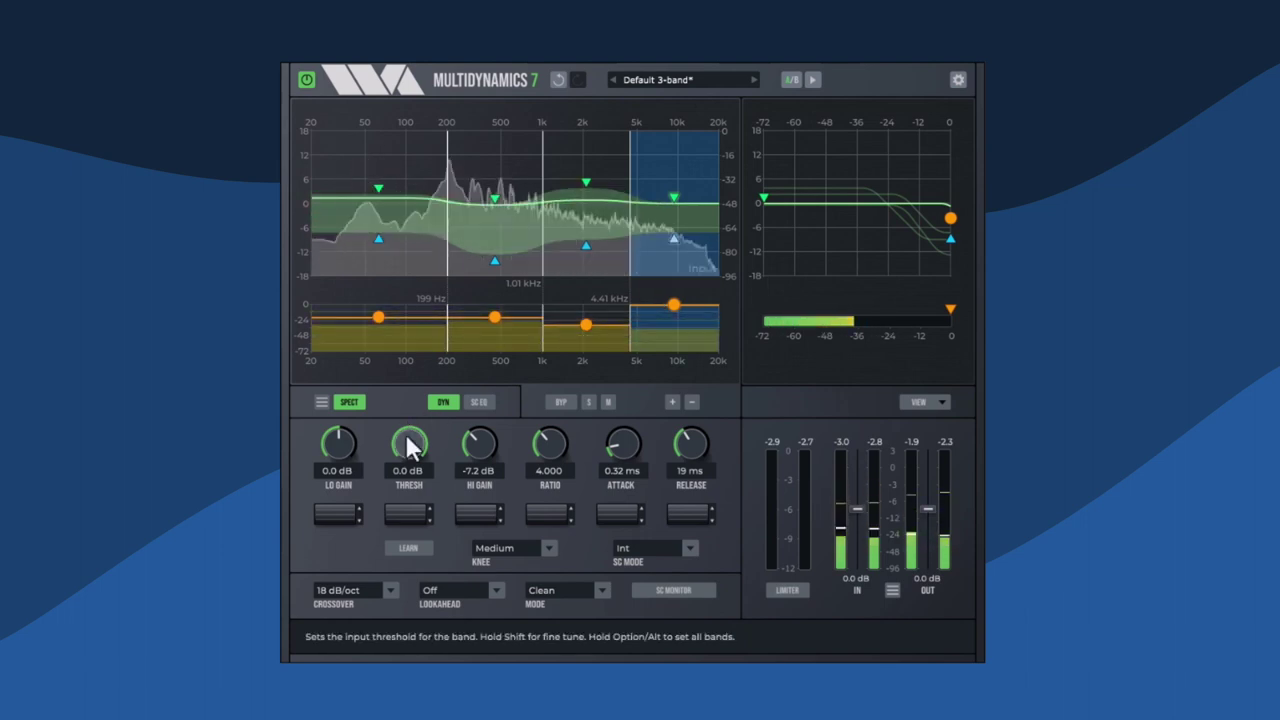
{"action": "left_click_drag", "start_coordinate": [405, 433], "coordinate": [415, 487]}
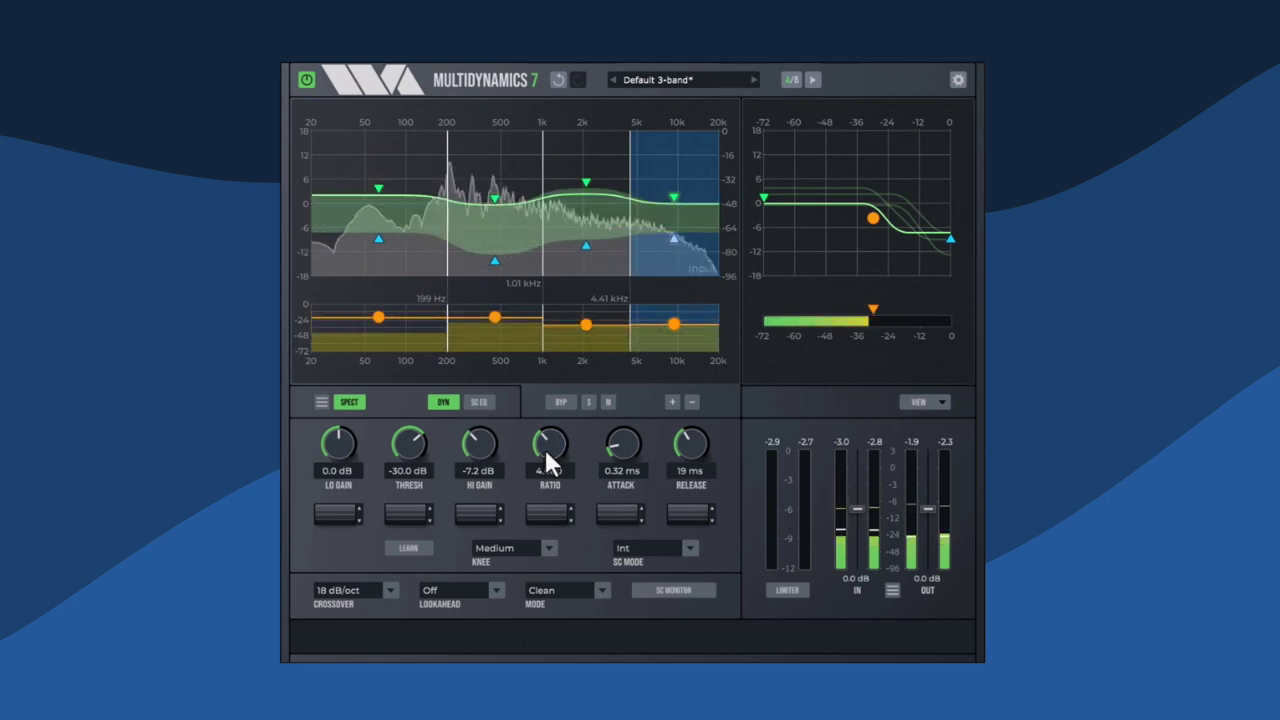
{"action": "left_click_drag", "start_coordinate": [625, 451], "coordinate": [614, 426]}
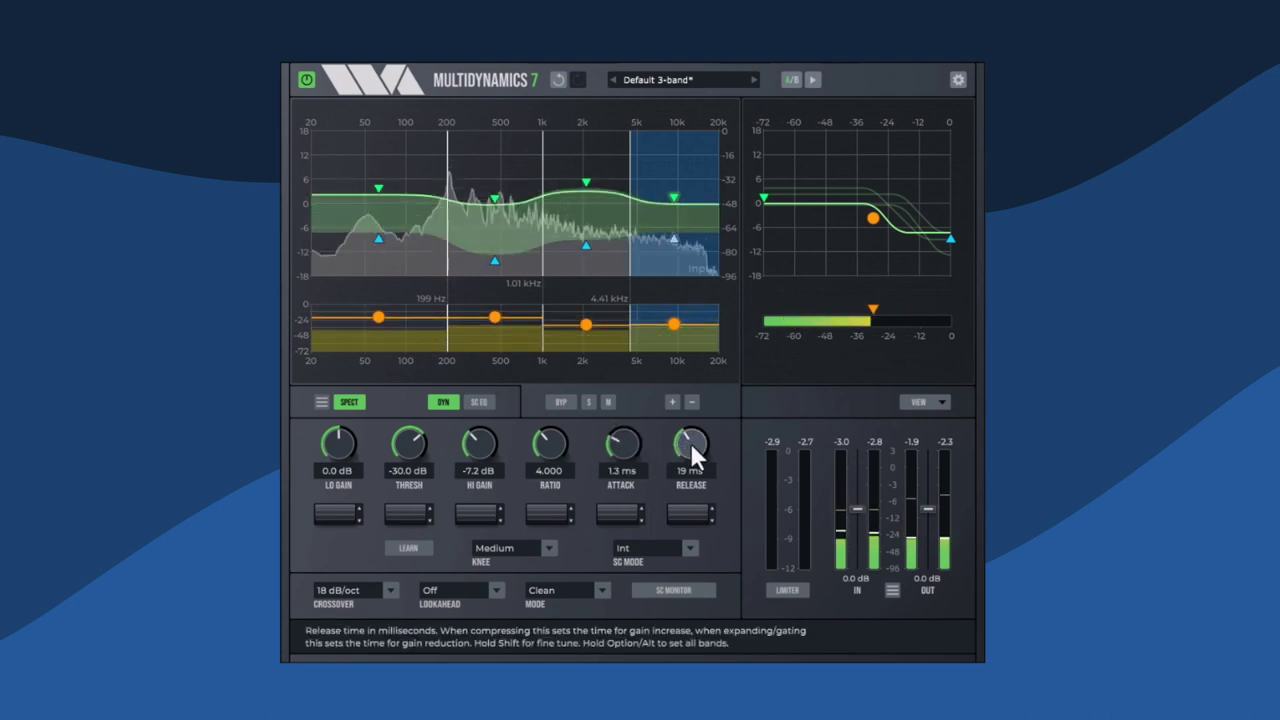
{"action": "left_click_drag", "start_coordinate": [689, 443], "coordinate": [682, 404]}
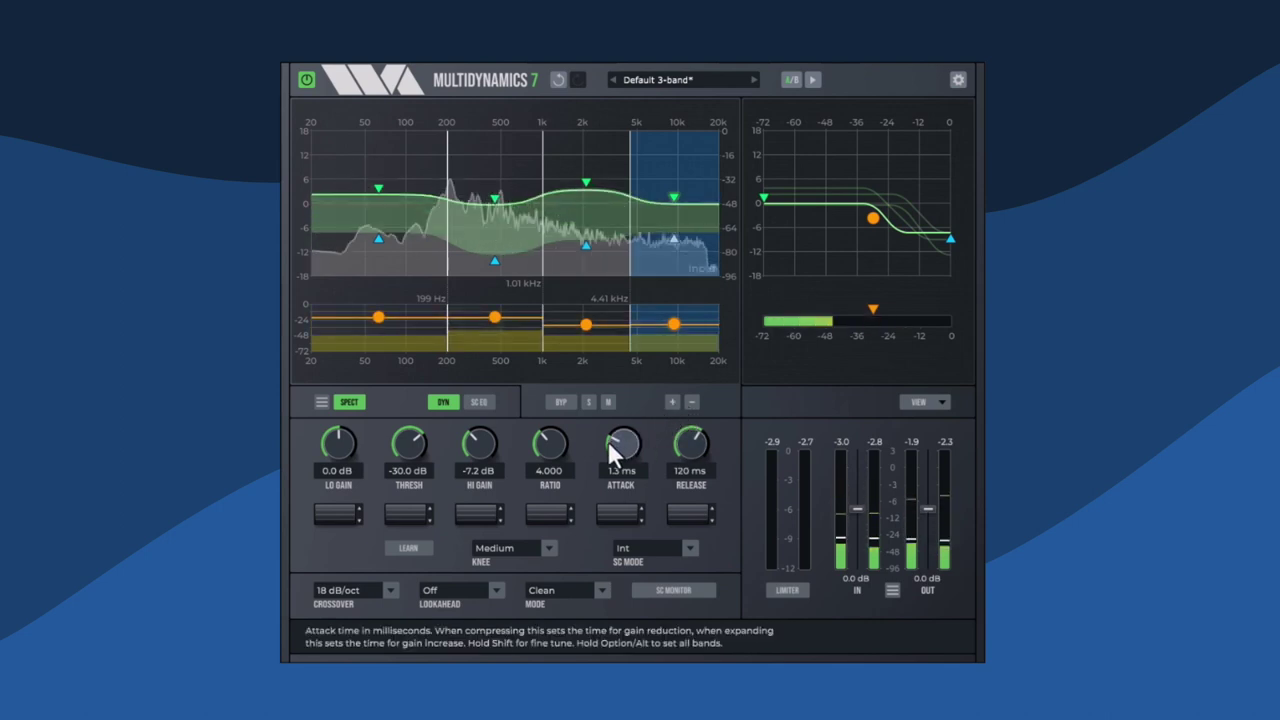
{"action": "left_click_drag", "start_coordinate": [608, 441], "coordinate": [609, 437]}
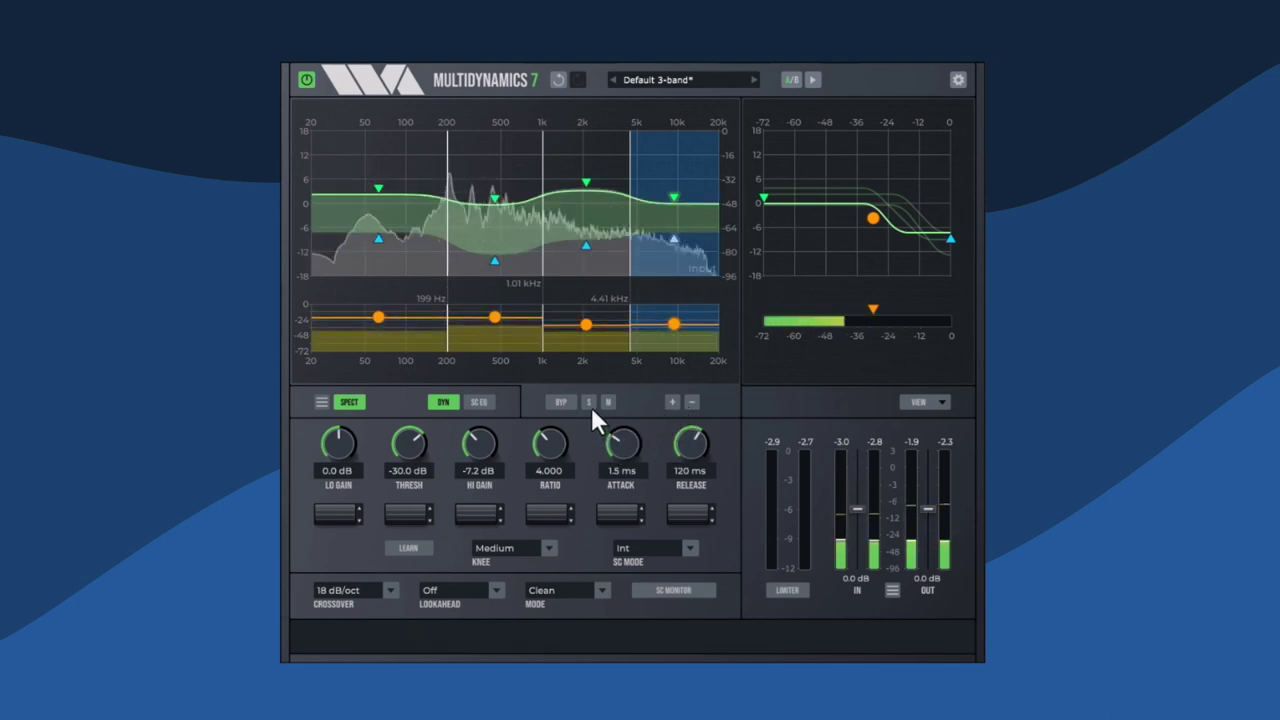
Step: Audition the top band solo, then set its lo gain to -2.1 dB and hi gain to -4.1 dB
{"action": "left_click", "coordinate": [591, 407]}
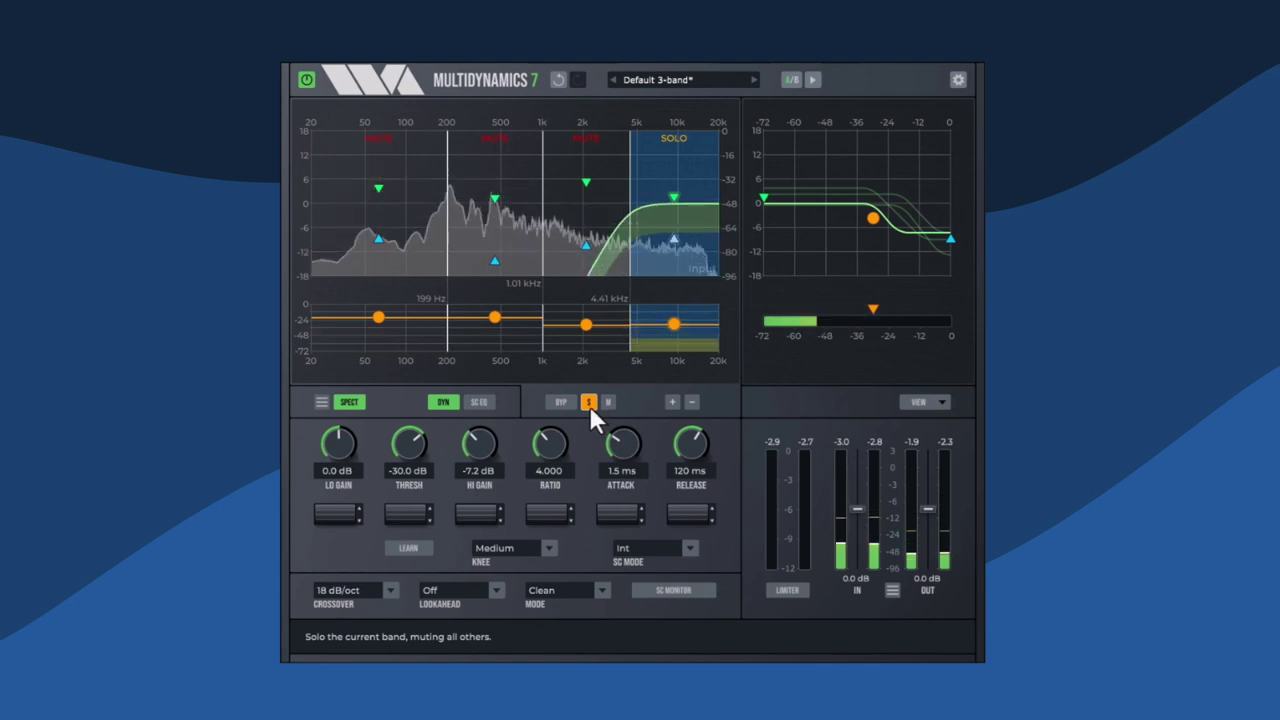
{"action": "left_click", "coordinate": [588, 403]}
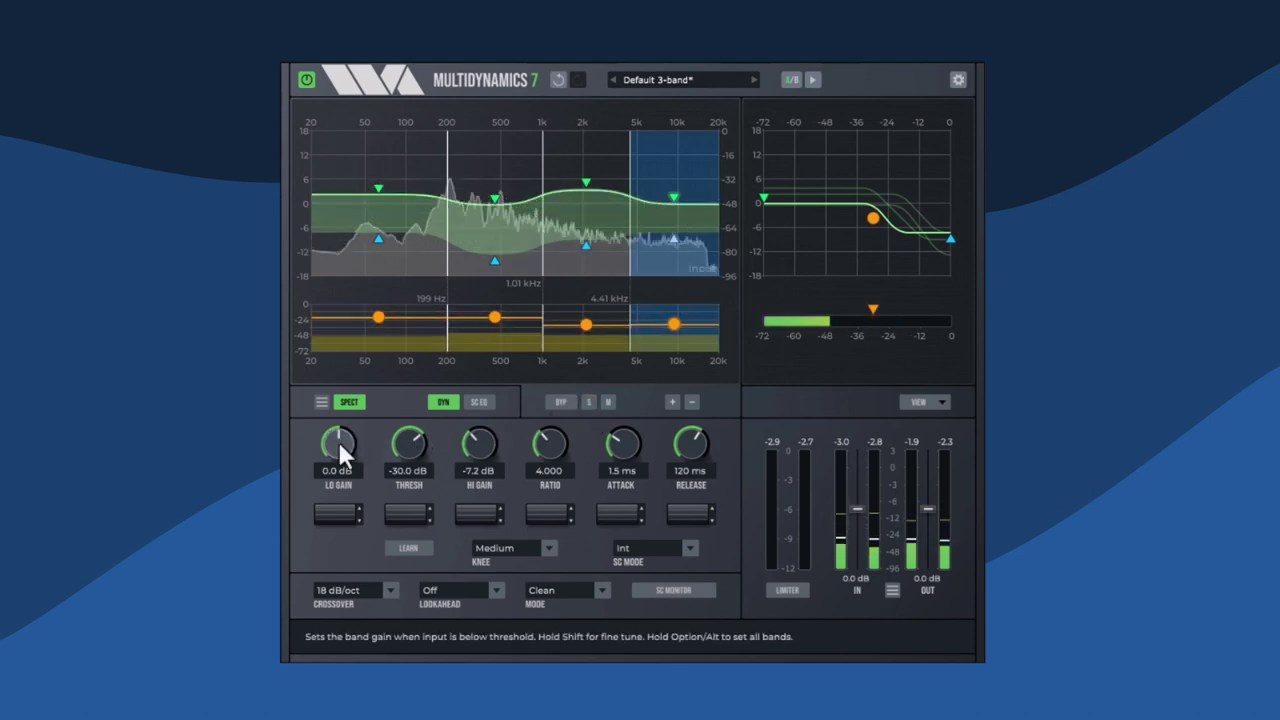
{"action": "left_click_drag", "start_coordinate": [338, 441], "coordinate": [337, 449]}
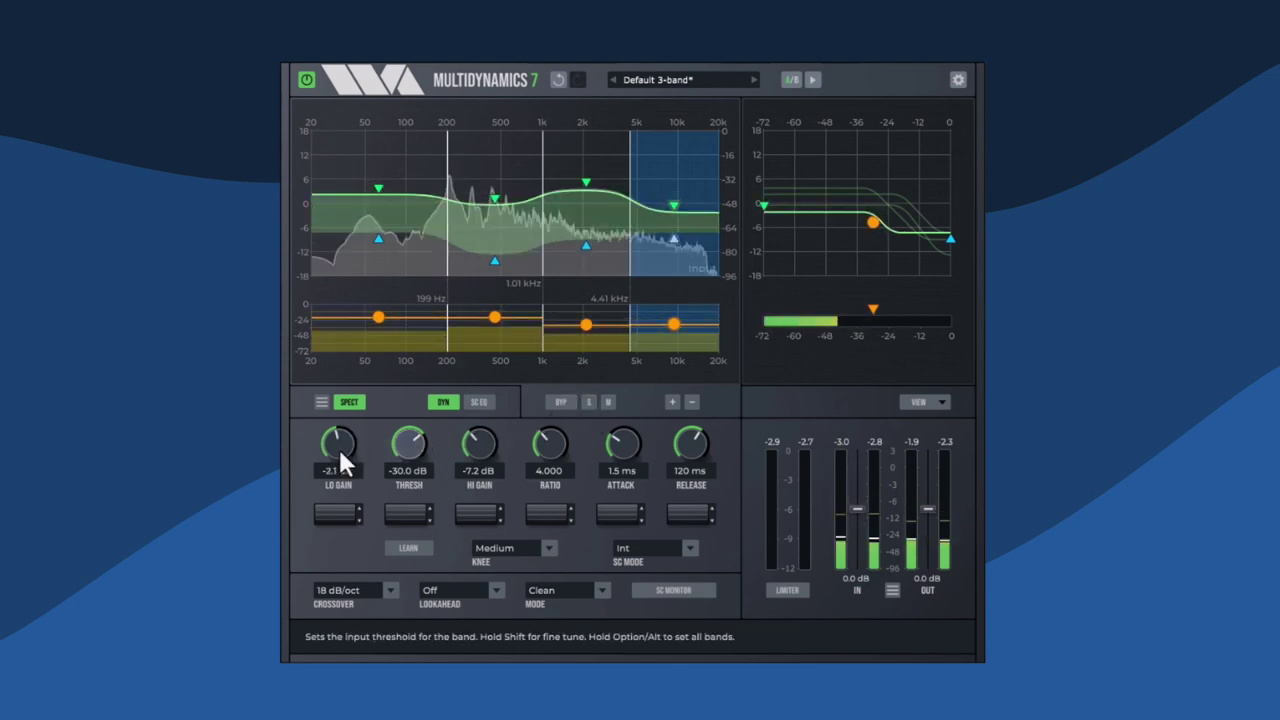
{"action": "left_click_drag", "start_coordinate": [482, 442], "coordinate": [485, 431]}
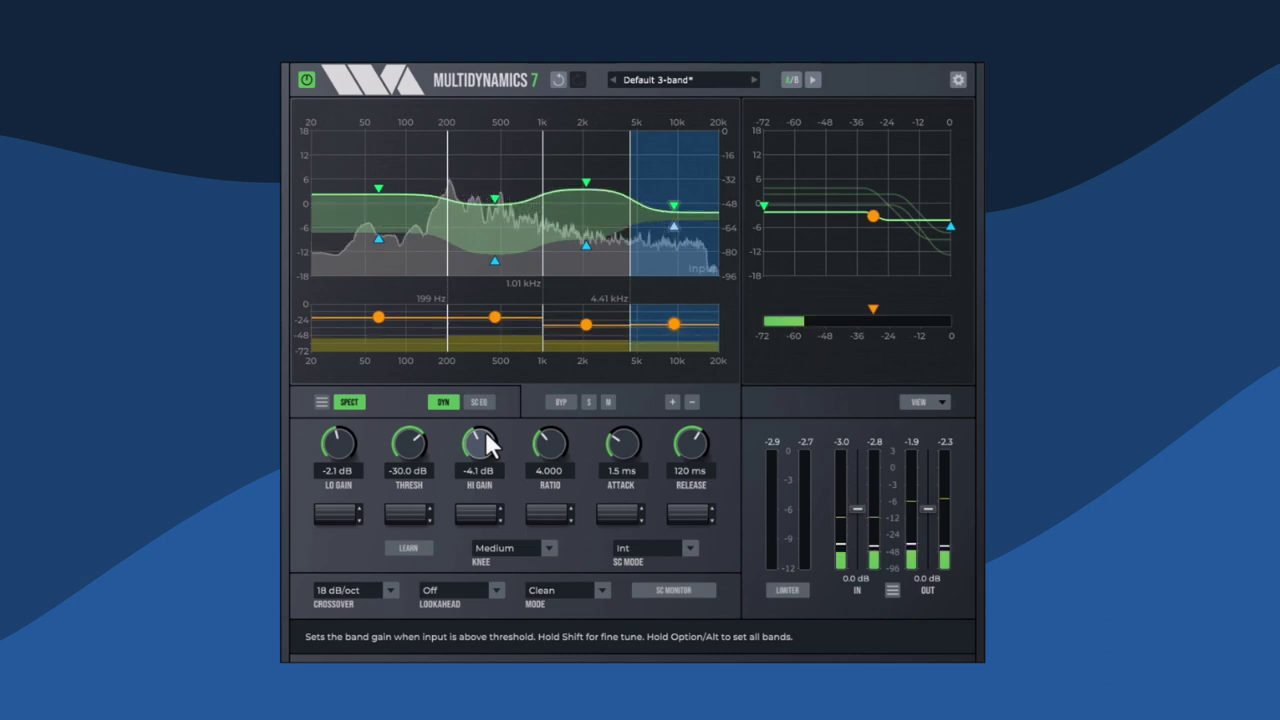